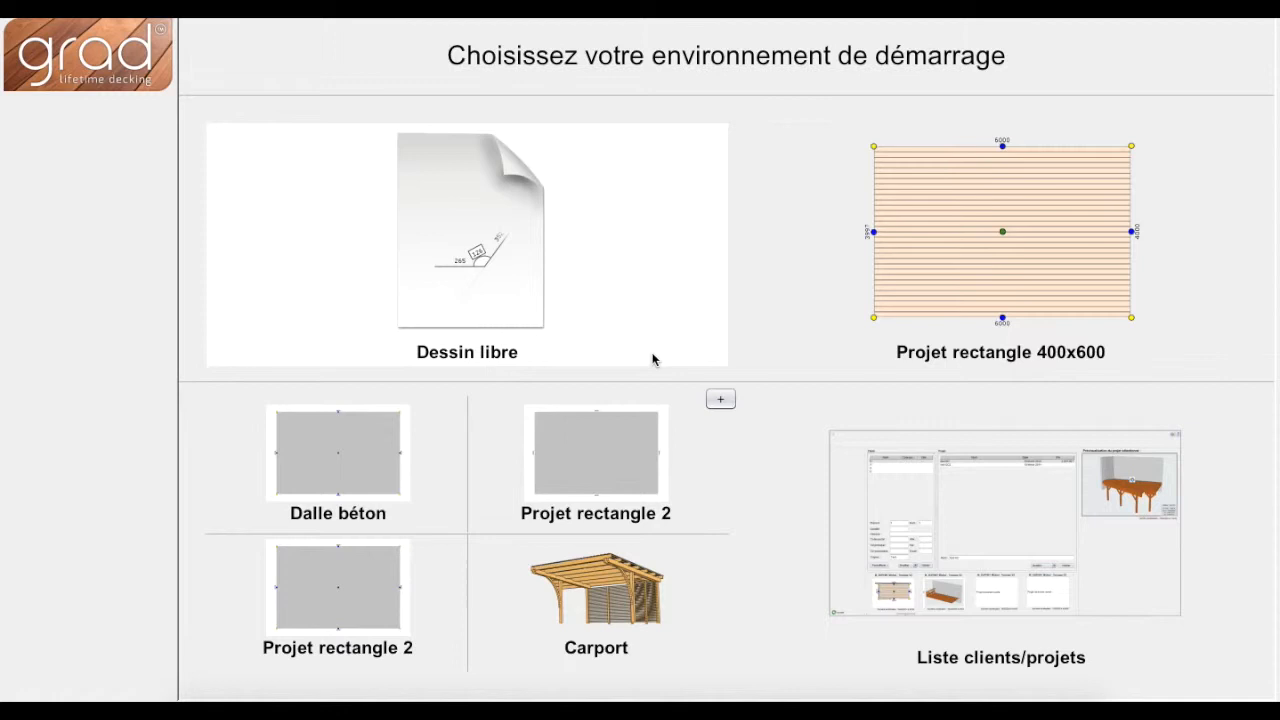
Start a new rectangular concrete slab project measuring 6000 × 4000 mm.
left_click(408, 588)
left_click(793, 385)
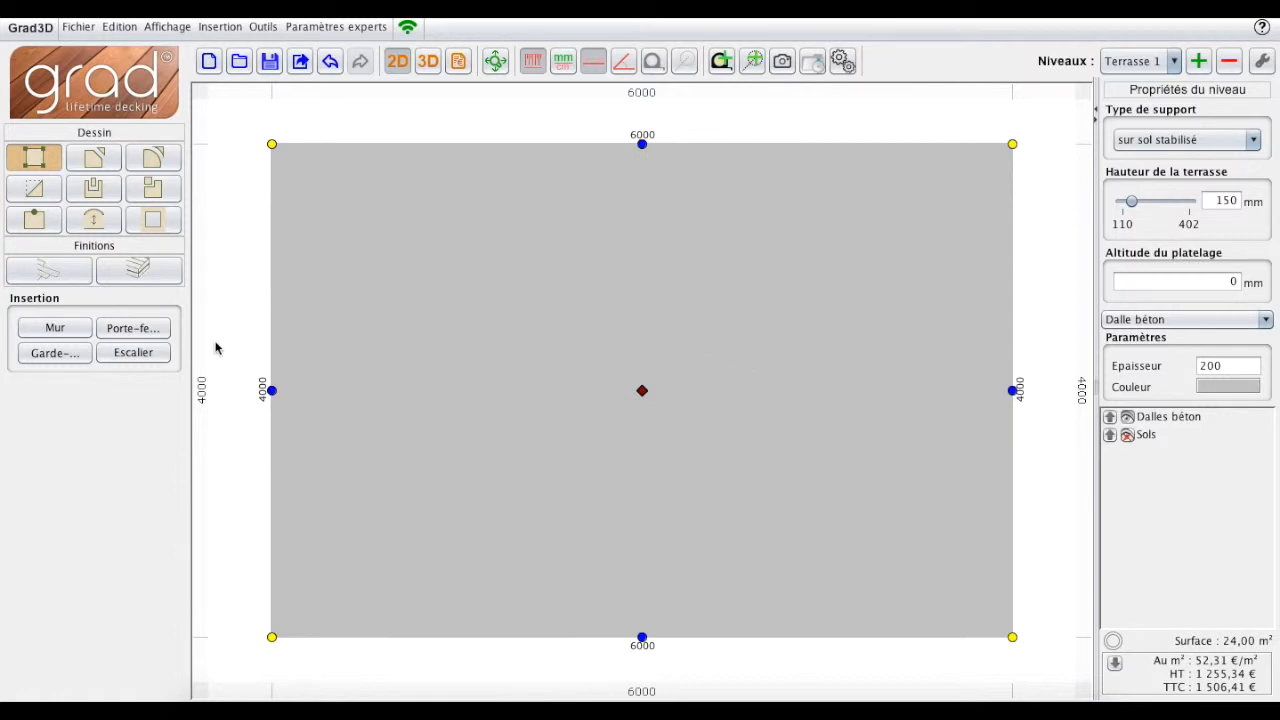
Select the Inox Beaumont railing model and set its handrail to Kebony.
left_click(55, 353)
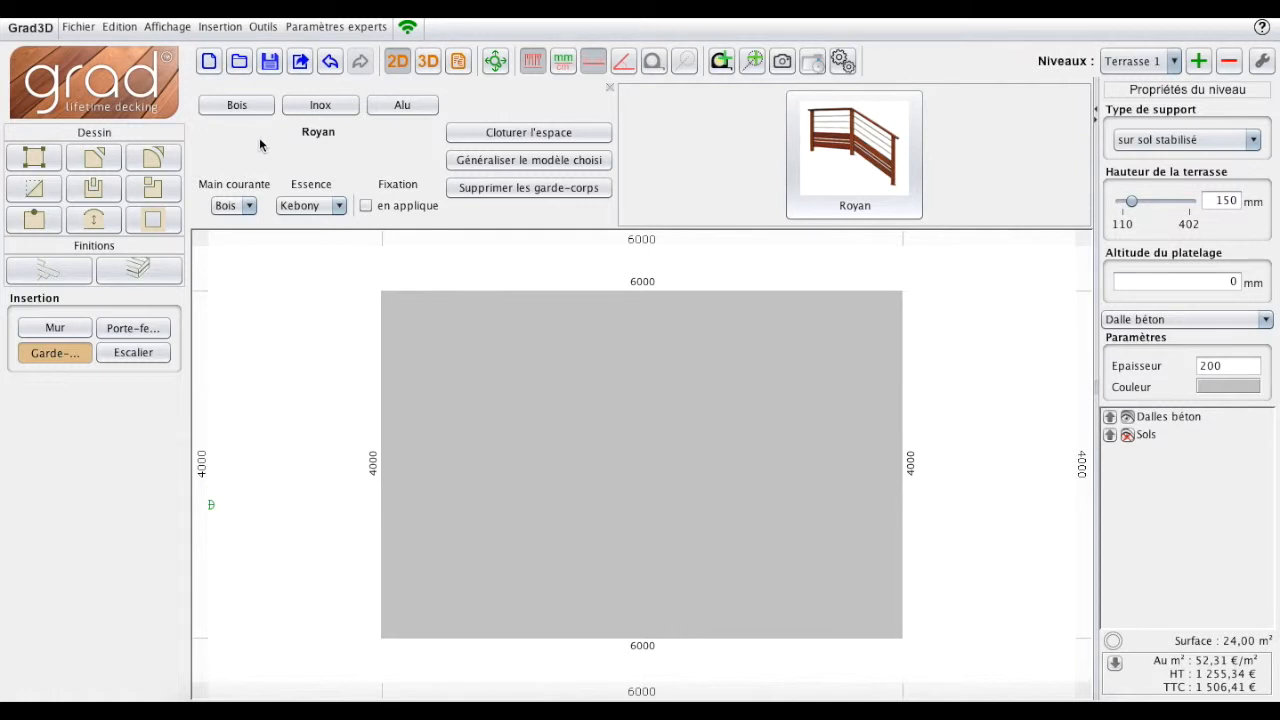
left_click(313, 106)
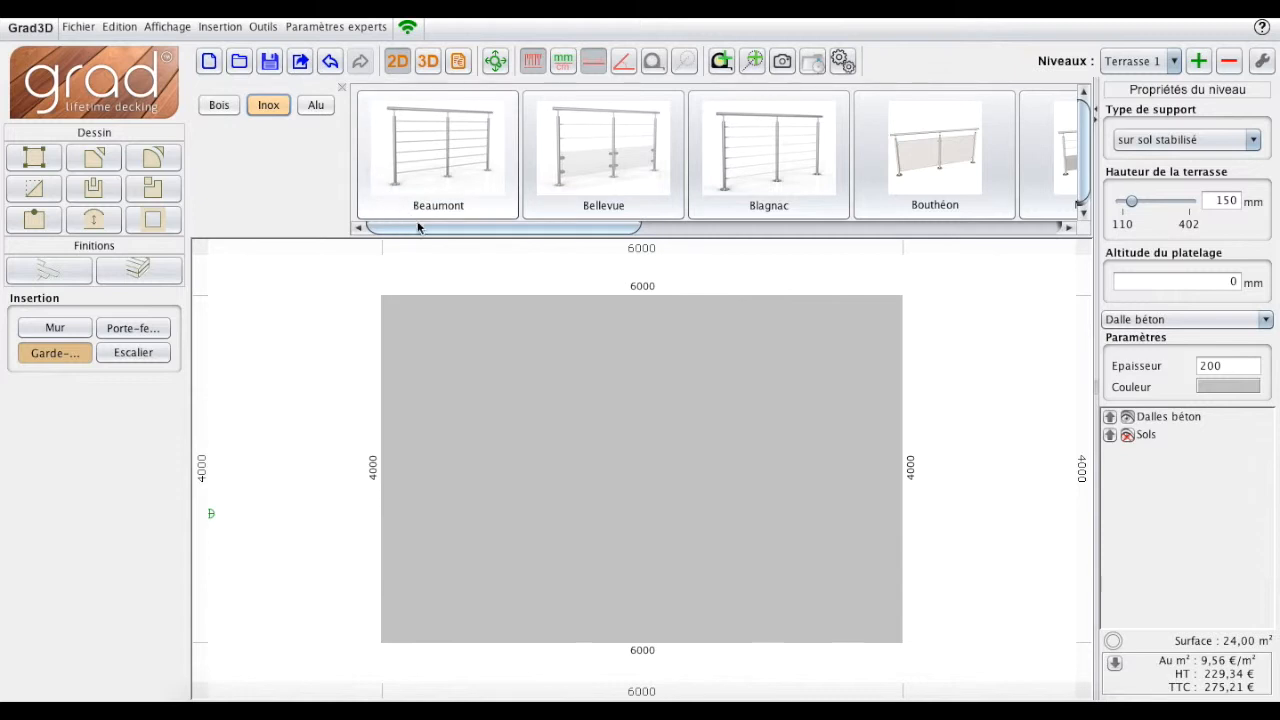
mouse_move(426, 232)
left_mouse_down()
mouse_move(860, 240)
mouse_move(423, 224)
left_mouse_up()
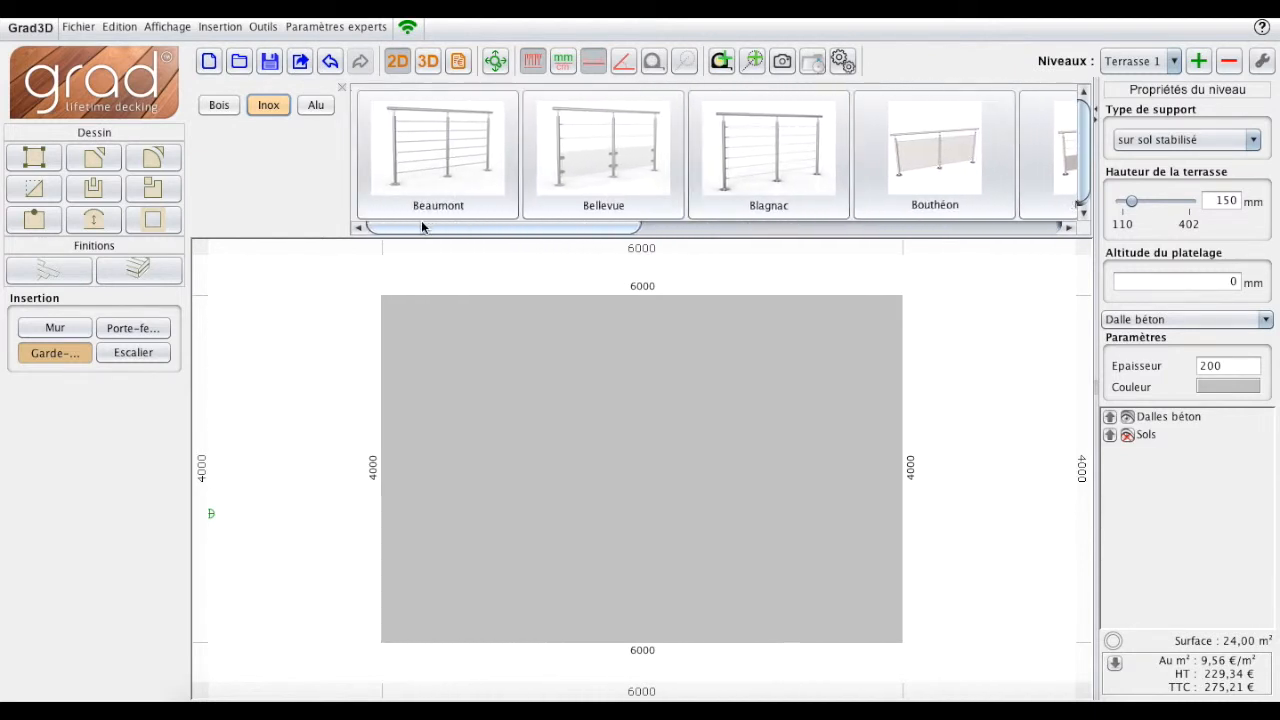
left_click(419, 166)
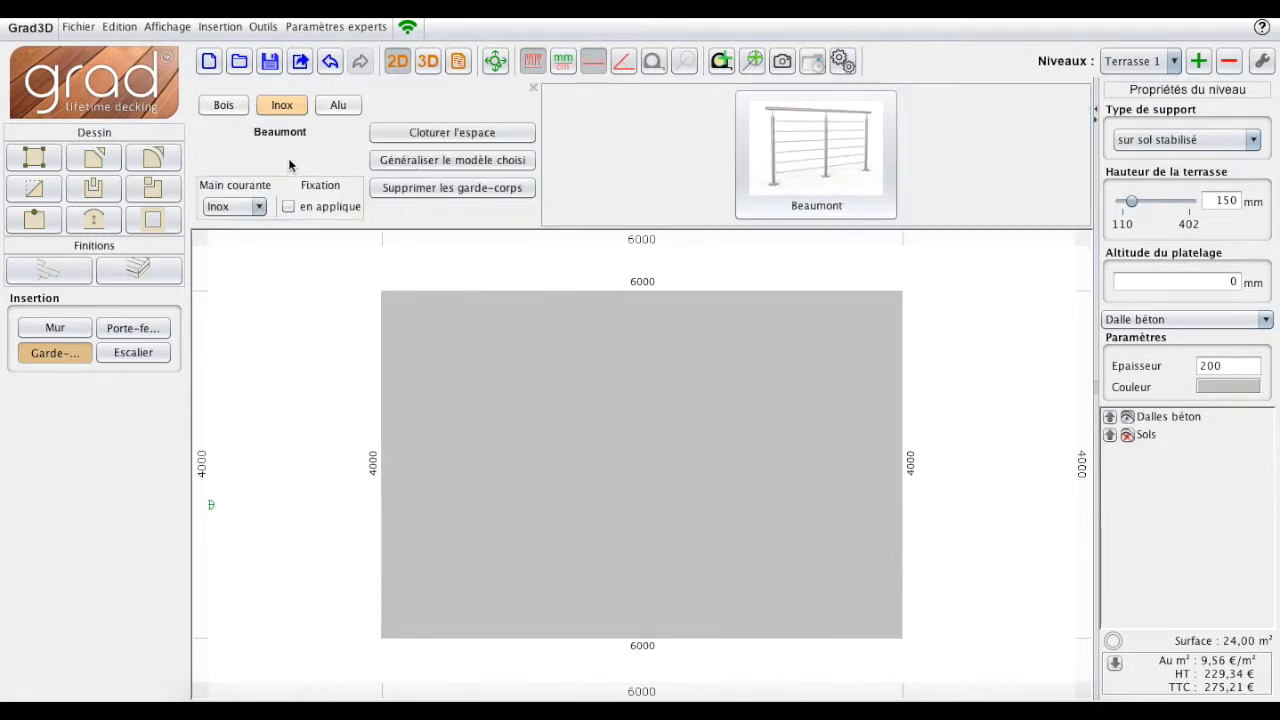
left_click(256, 207)
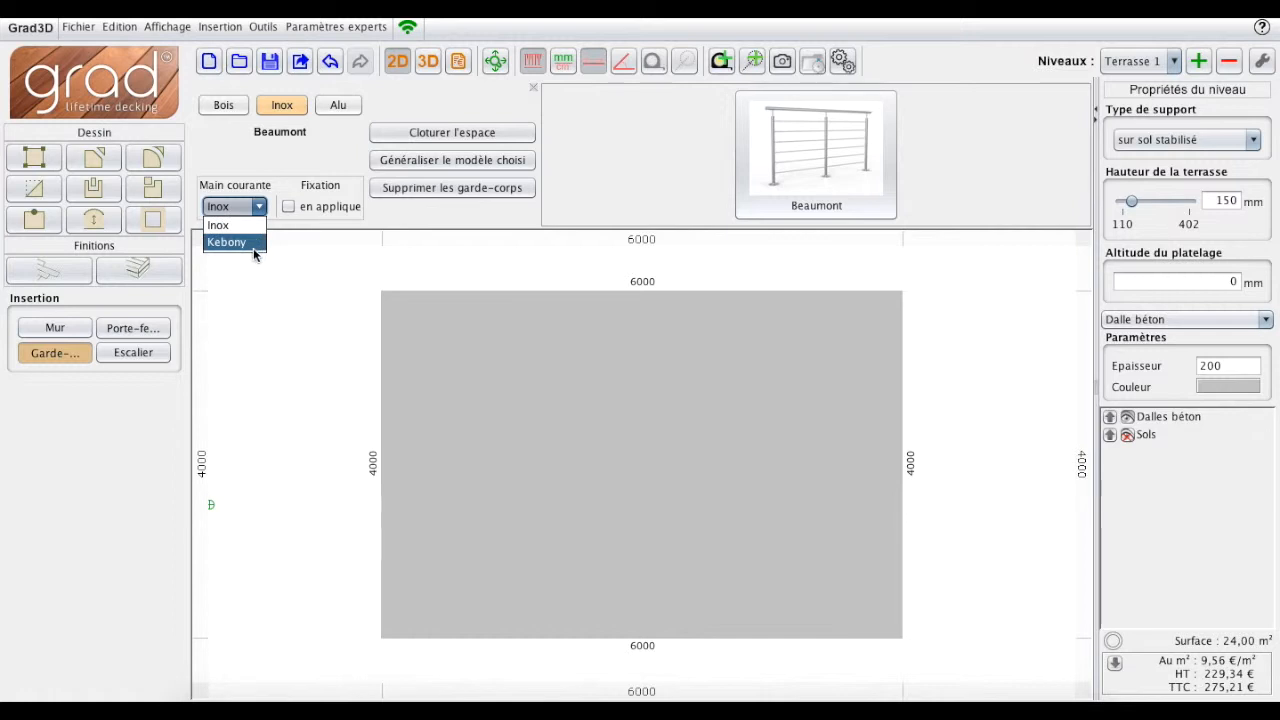
left_click(252, 244)
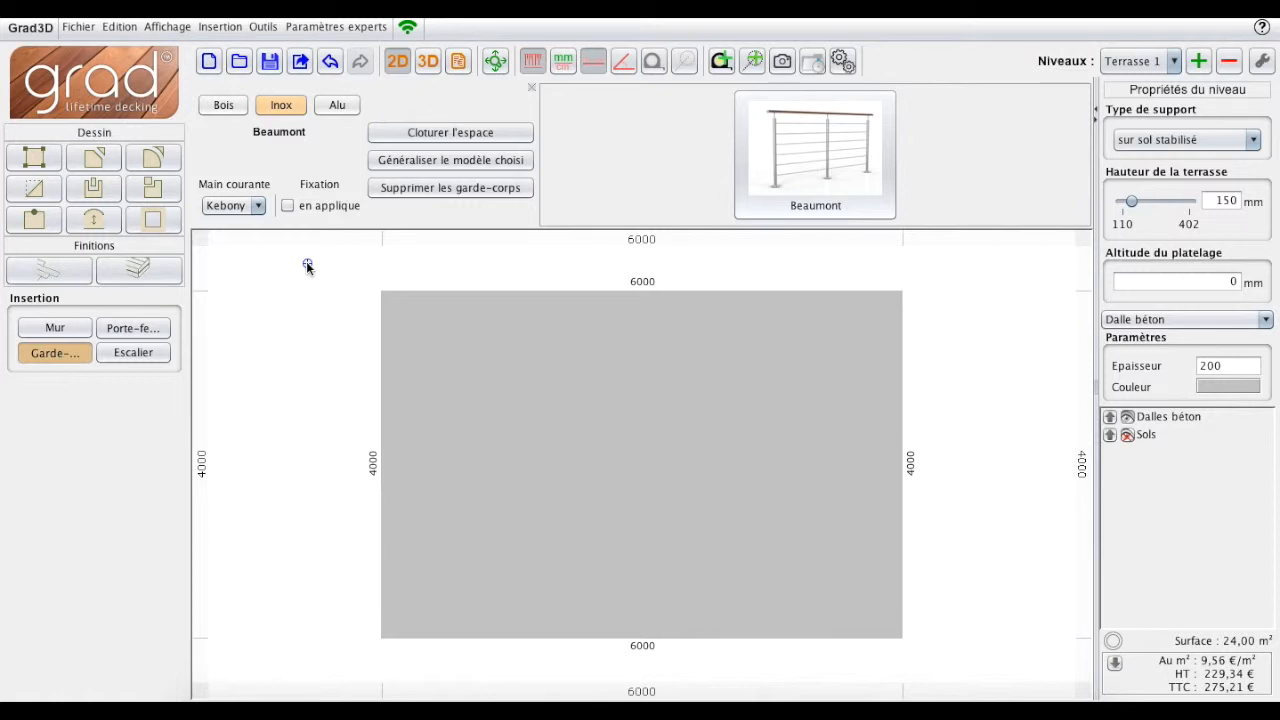
Place the Beaumont railing along the slab's full 6000 mm upper edge and end the command.
left_click(383, 294)
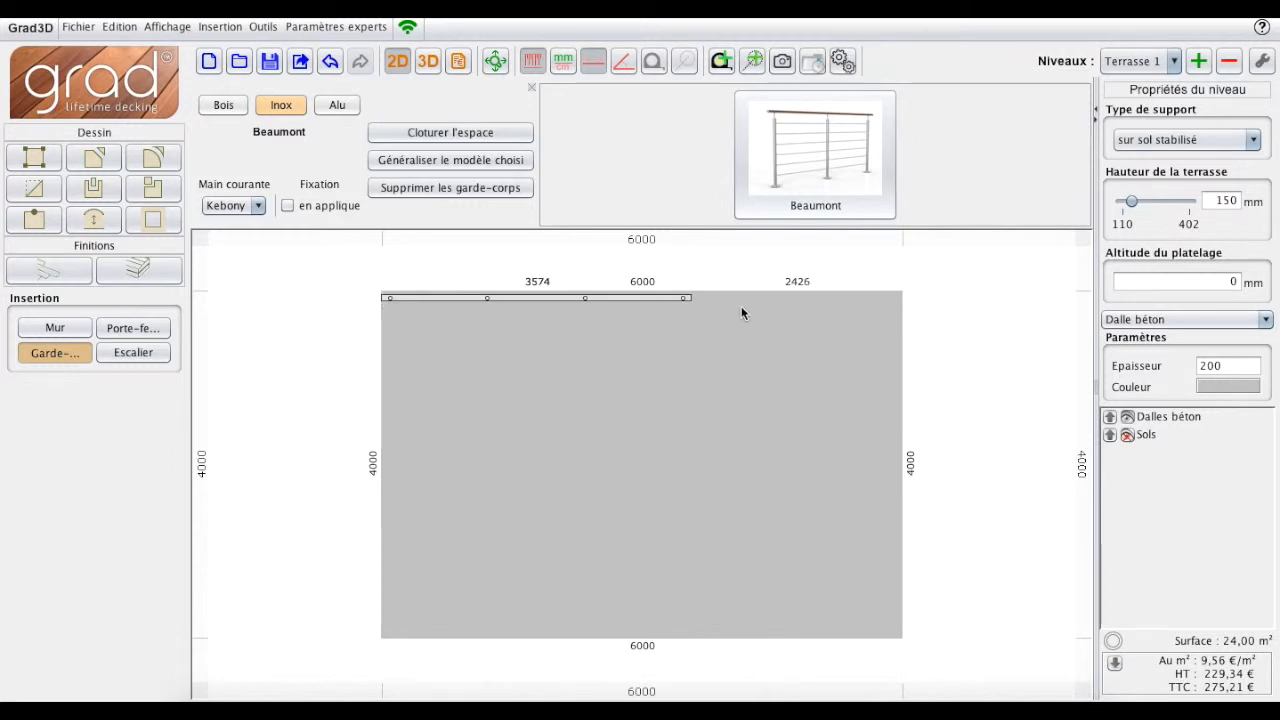
left_click(898, 299)
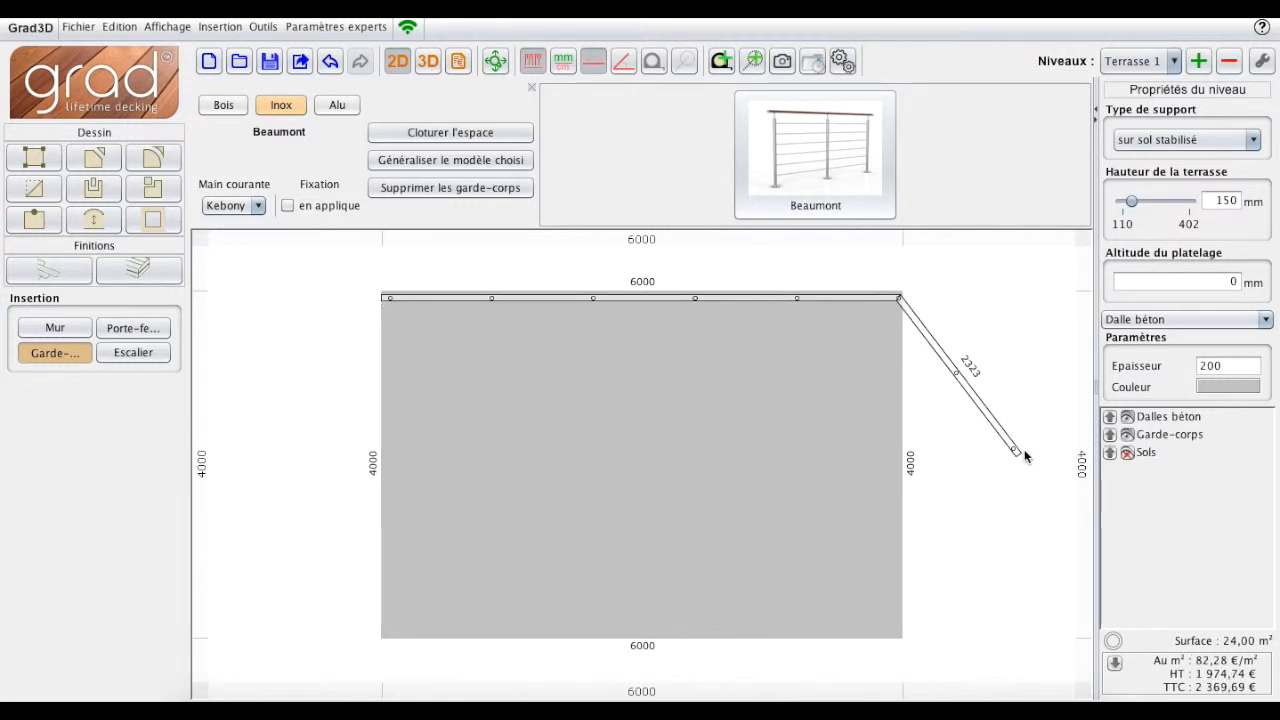
key("Escape")
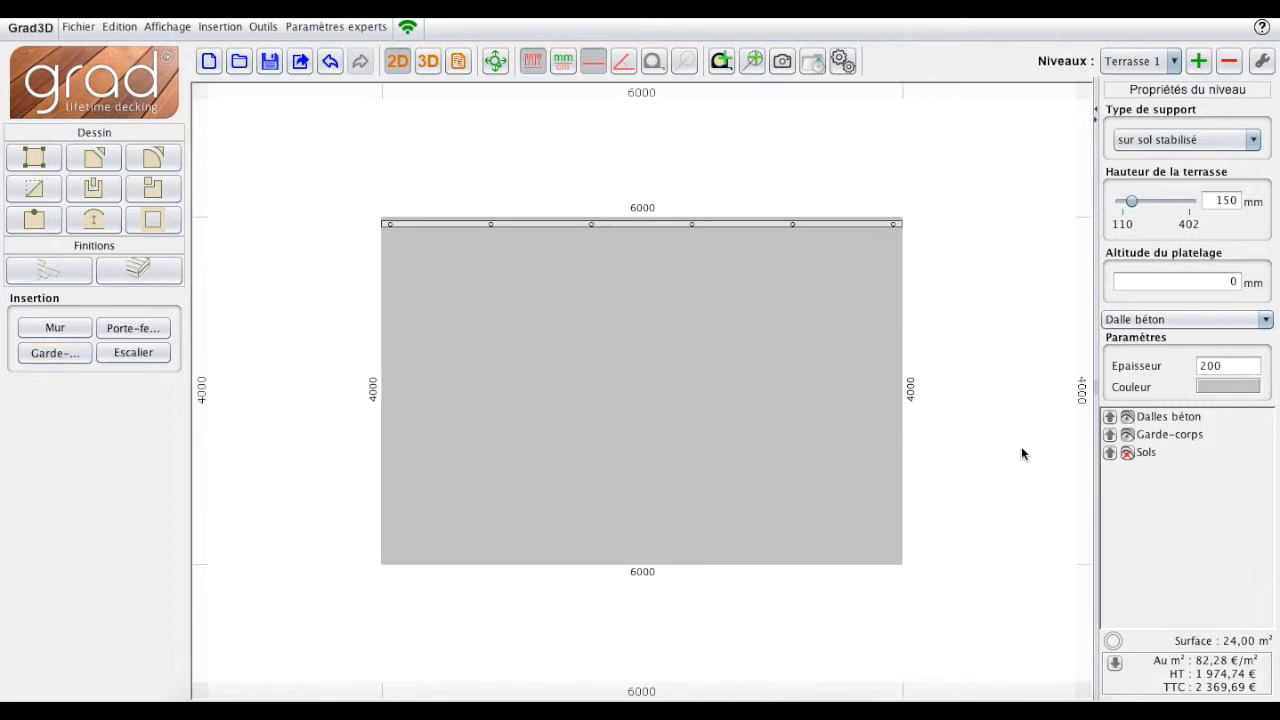
Enclose the whole slab with the Beaumont railing, and undo all railing insertions.
left_click(63, 352)
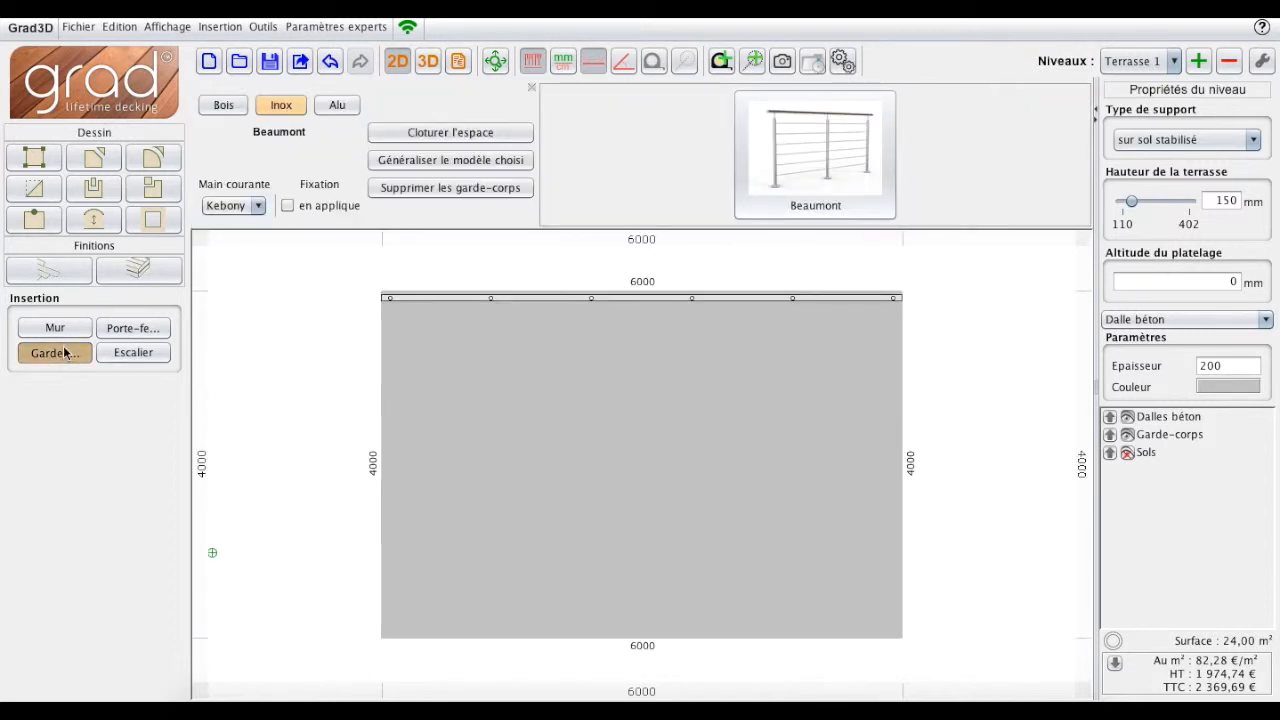
left_click(467, 132)
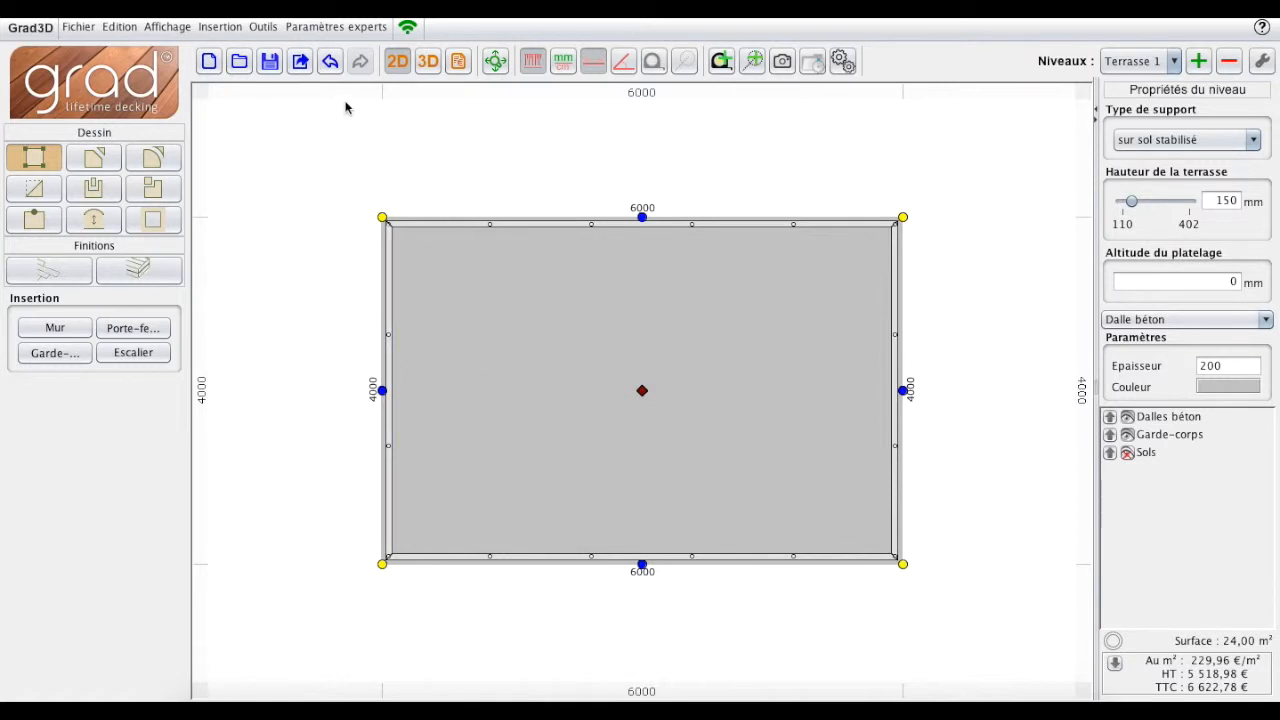
left_click(331, 63)
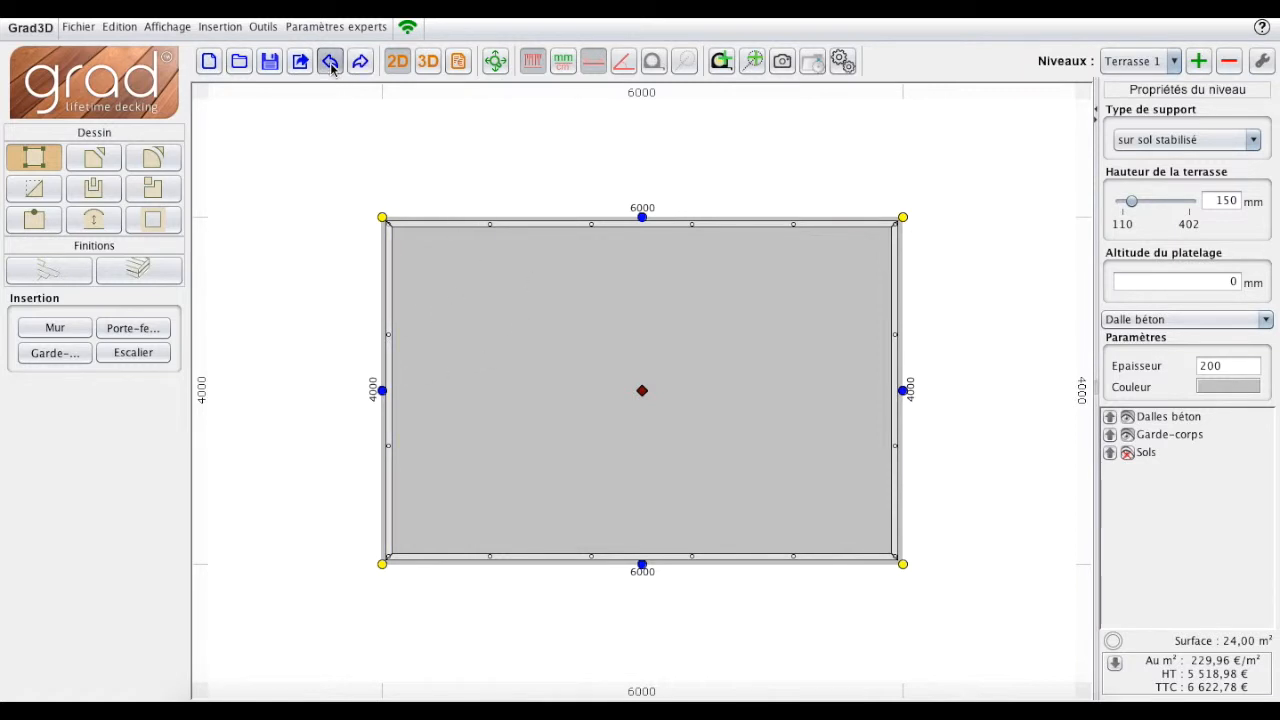
left_click(331, 63)
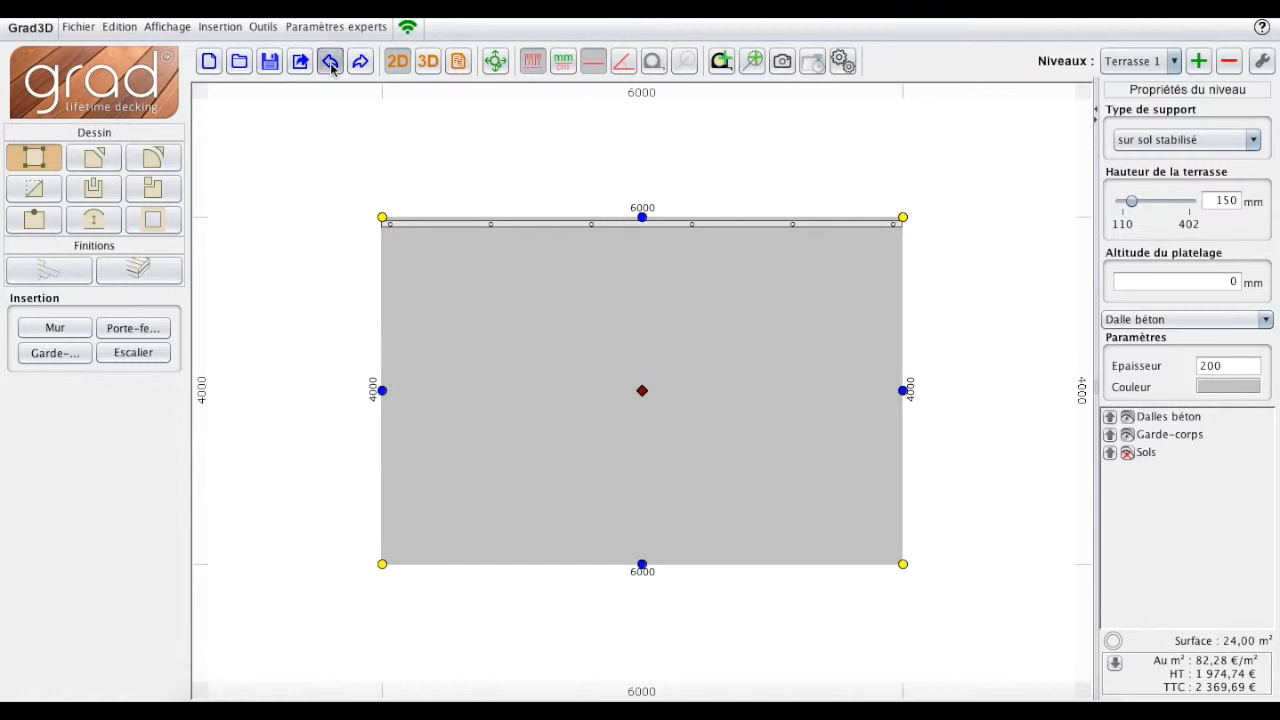
Cut 1000 × 1000 mm corners out of both upper slab corners and a 1000 × 500 mm notch into the lower edge's middle.
left_click(152, 189)
left_click(405, 246)
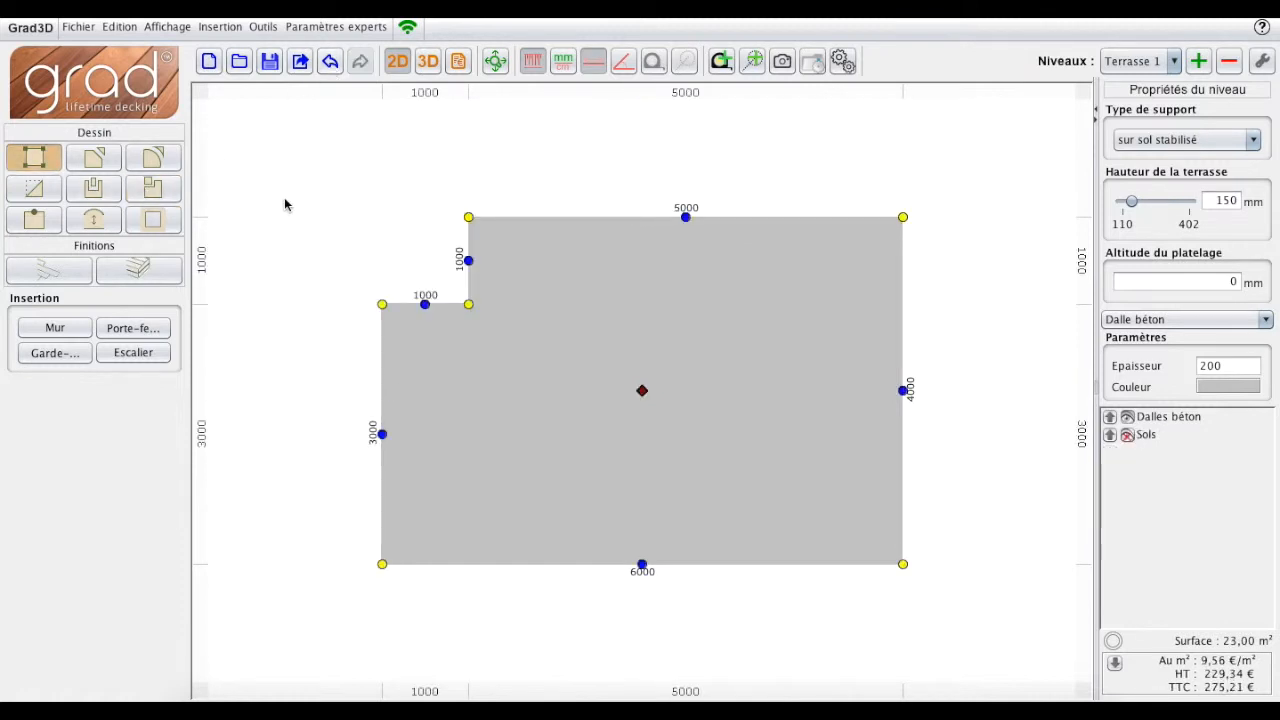
left_click(148, 192)
left_click(880, 258)
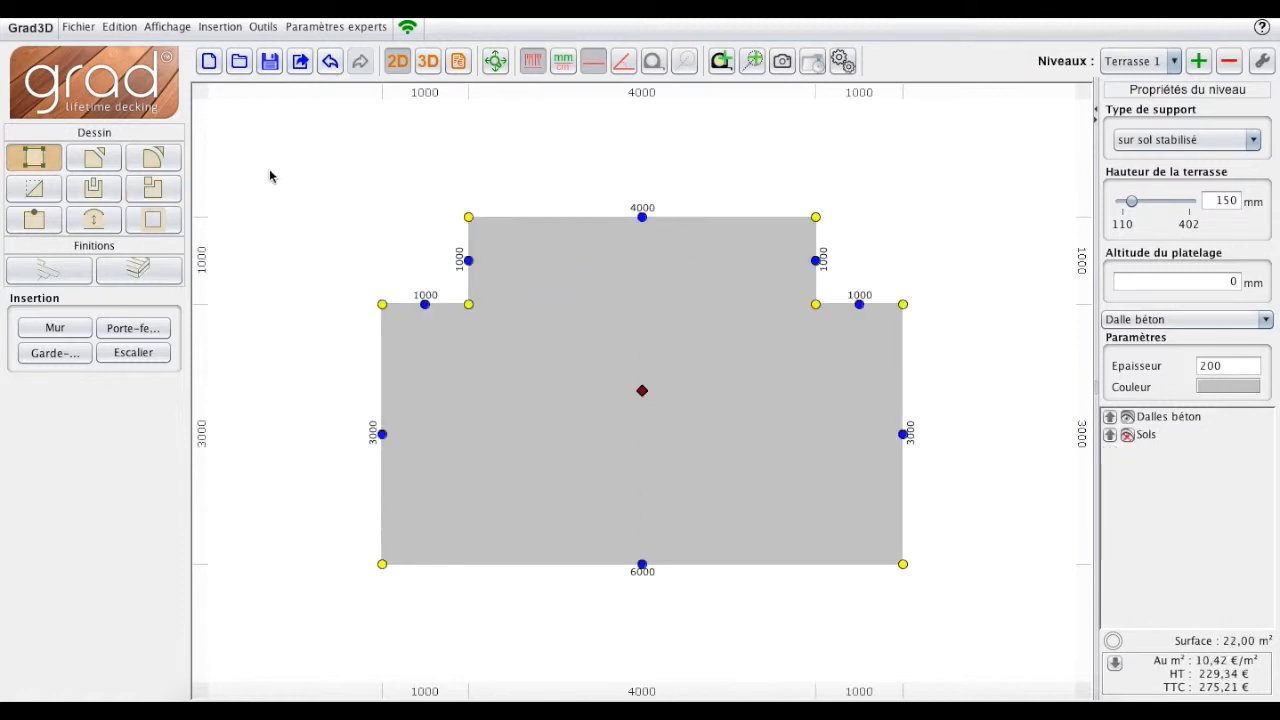
left_click(107, 189)
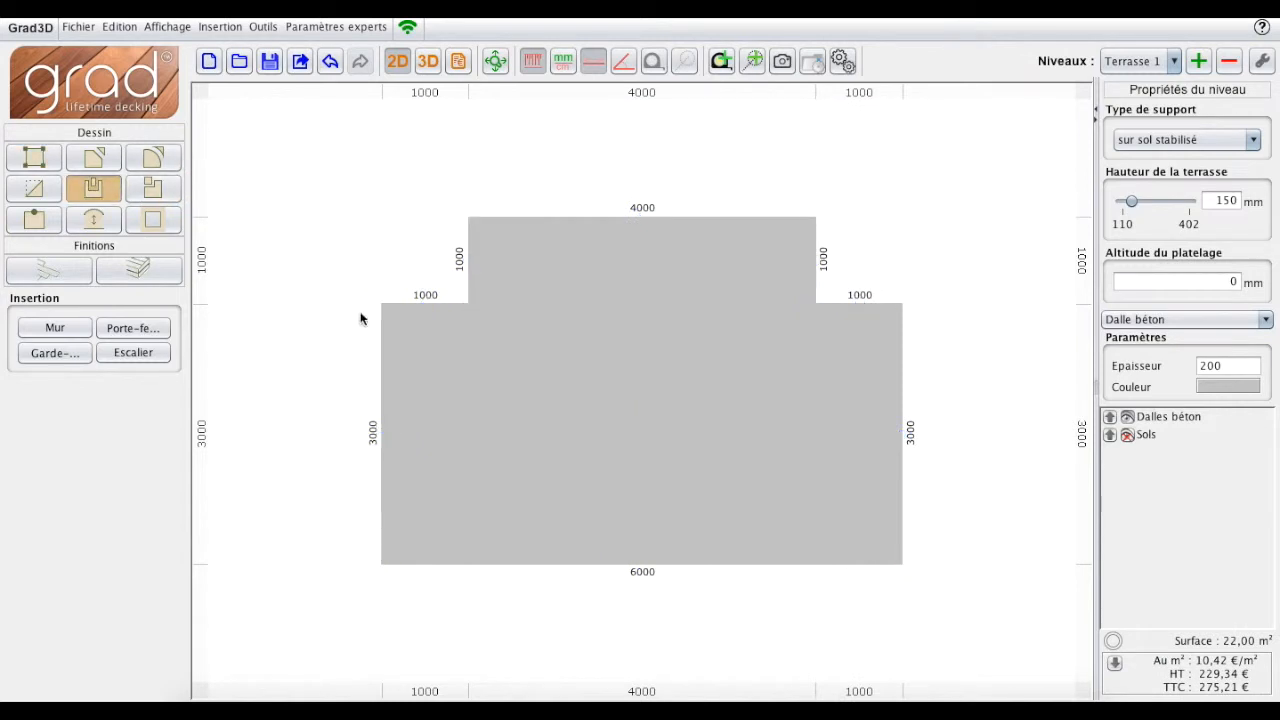
left_click(644, 541)
Extend the upper side edges outward to overhang about 826 mm right and 1318 mm left, and deepen the lower notch to about 1467 mm.
left_click_drag(815, 261, 975, 303)
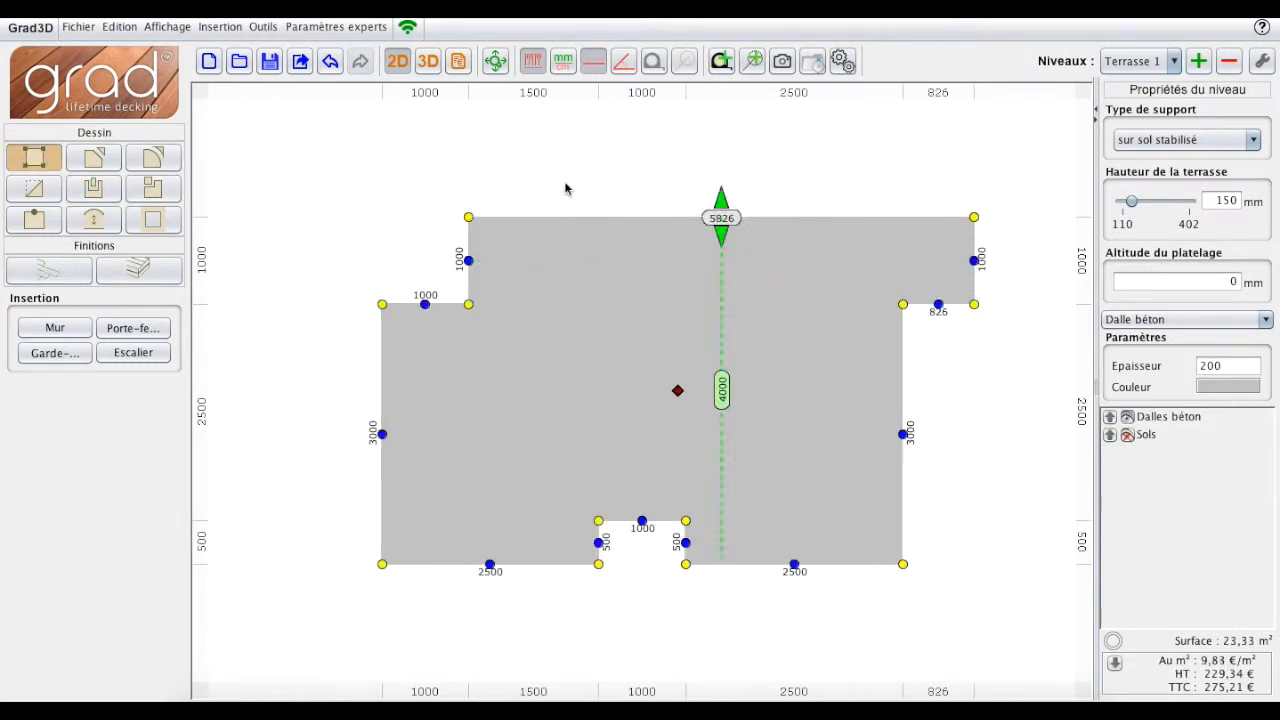
left_click_drag(468, 261, 264, 289)
left_click_drag(642, 521, 646, 440)
Add a corner step at the slab's lower right and extend it downward into a leg 1000 mm wide and about 1579 mm long.
left_click_drag(973, 543, 922, 471)
left_click(152, 188)
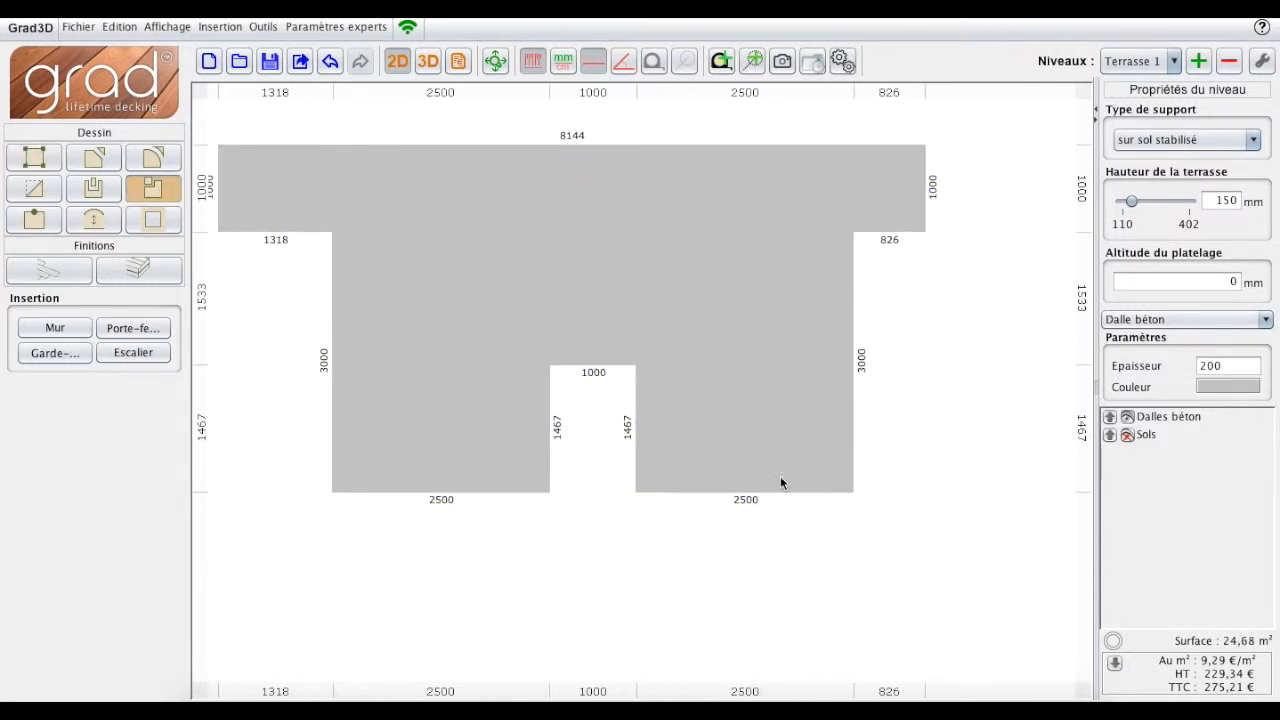
left_click(815, 471)
left_click_drag(822, 422, 813, 630)
left_click_drag(964, 506, 968, 509)
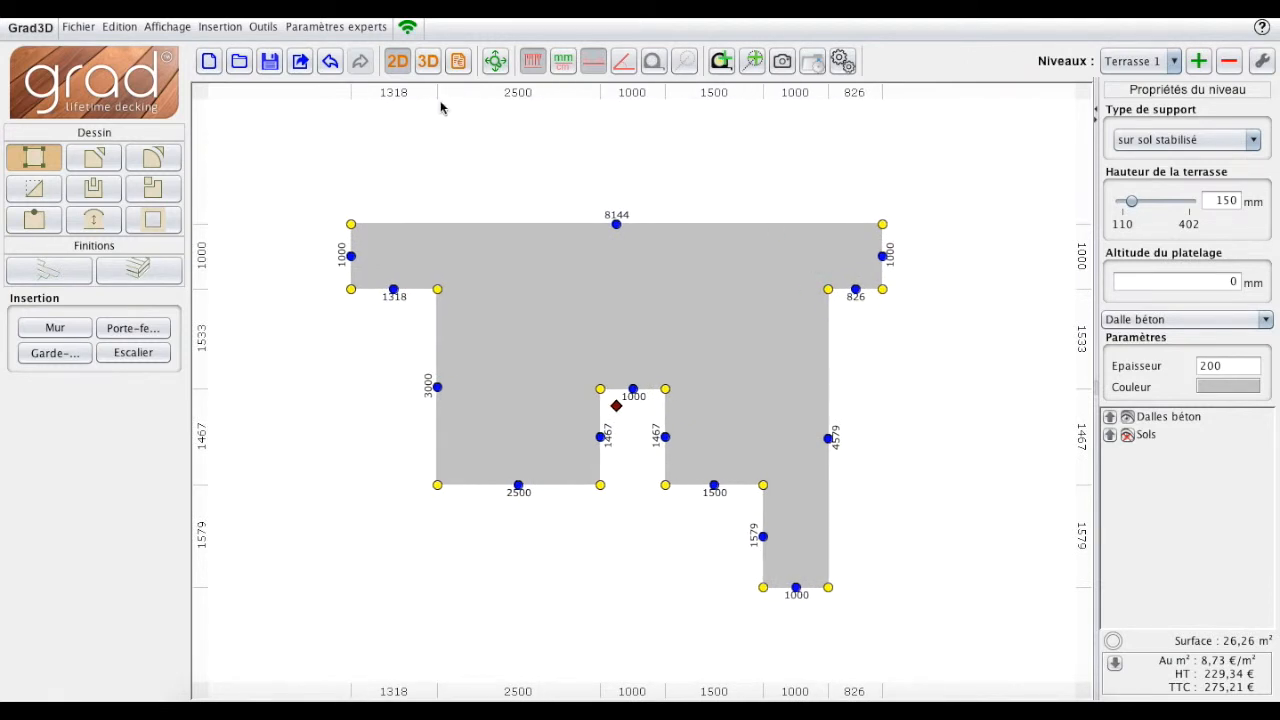
Show the slab in 3D and enclose its whole outline with the Inox Beaumont railing.
left_click(428, 62)
left_click_drag(880, 285, 992, 399)
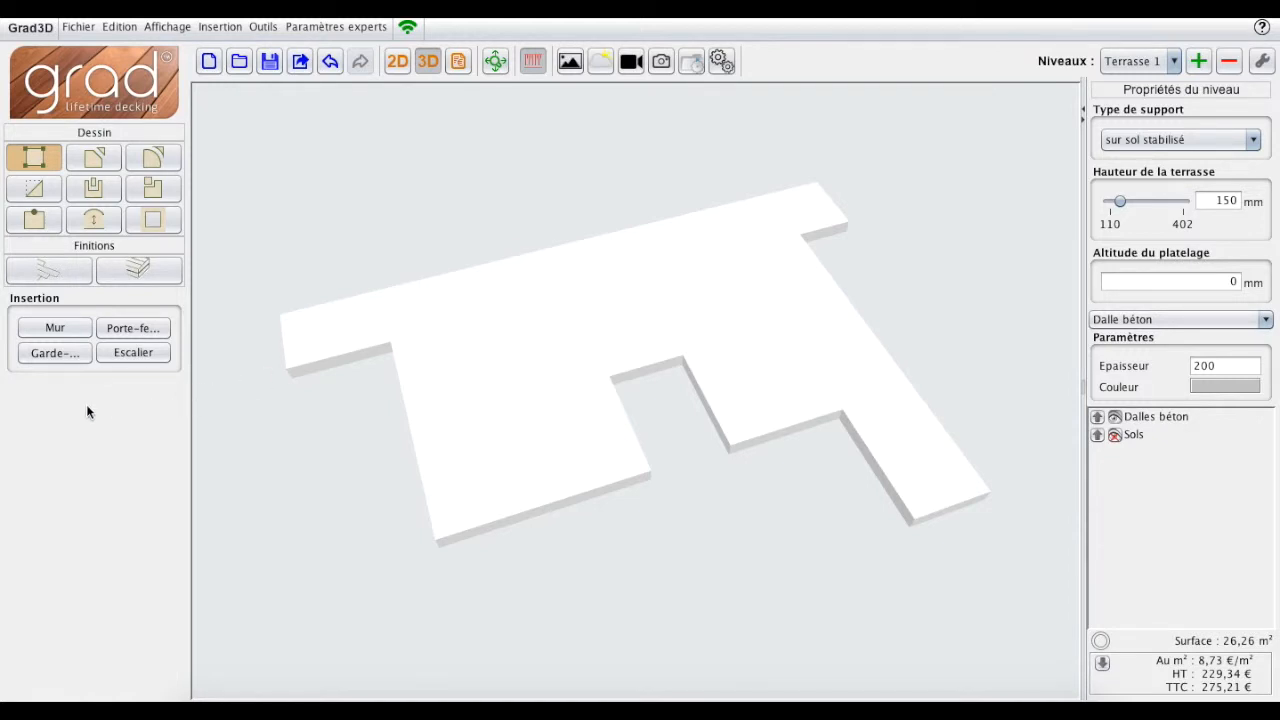
left_click(60, 353)
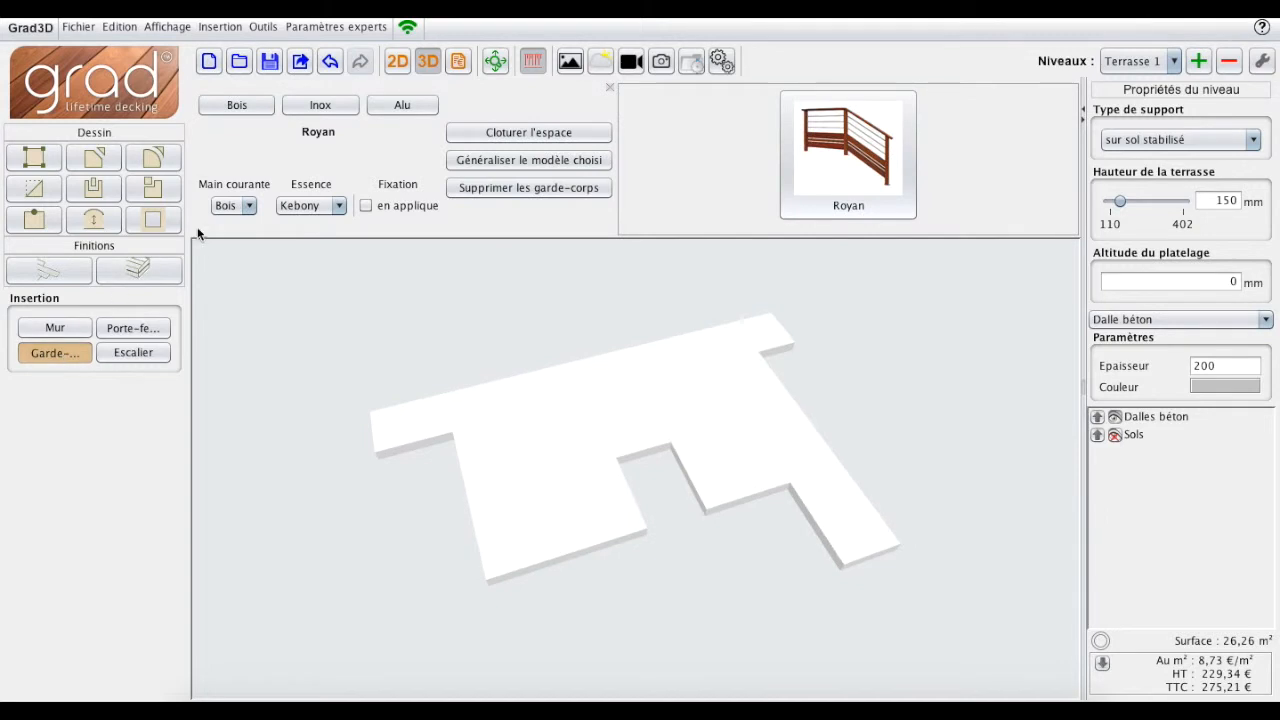
left_click(319, 110)
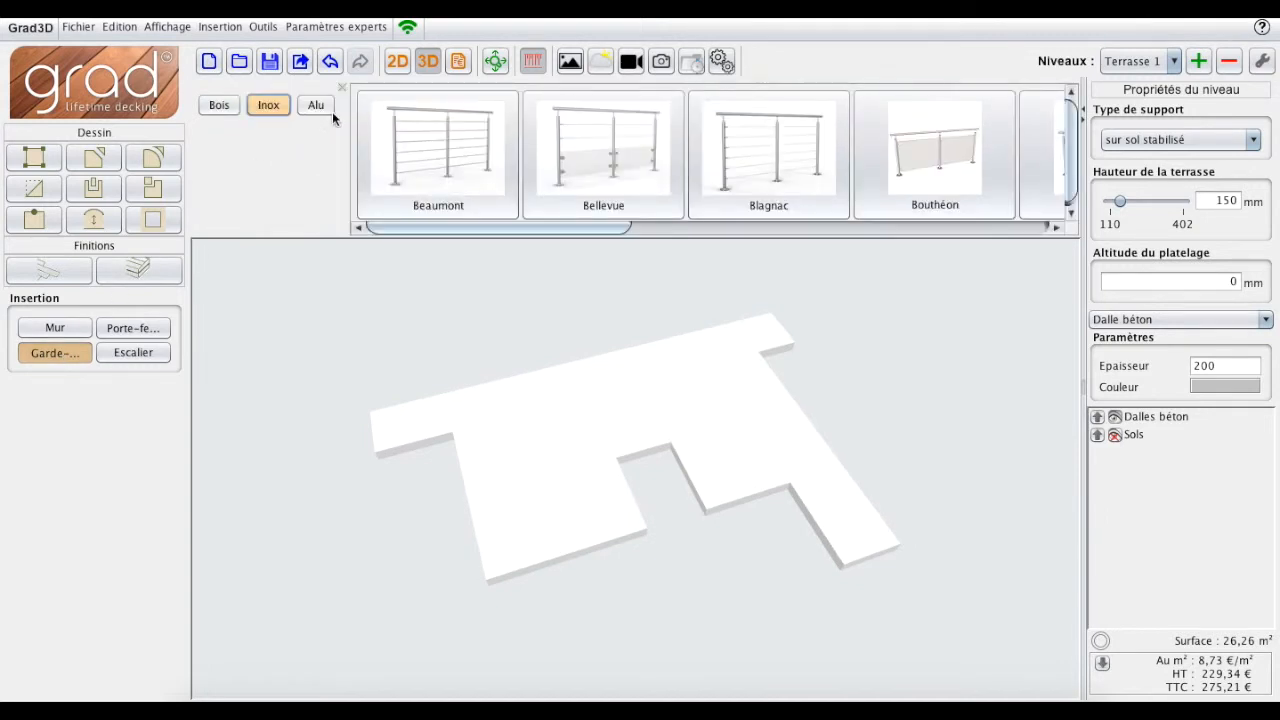
left_click(443, 138)
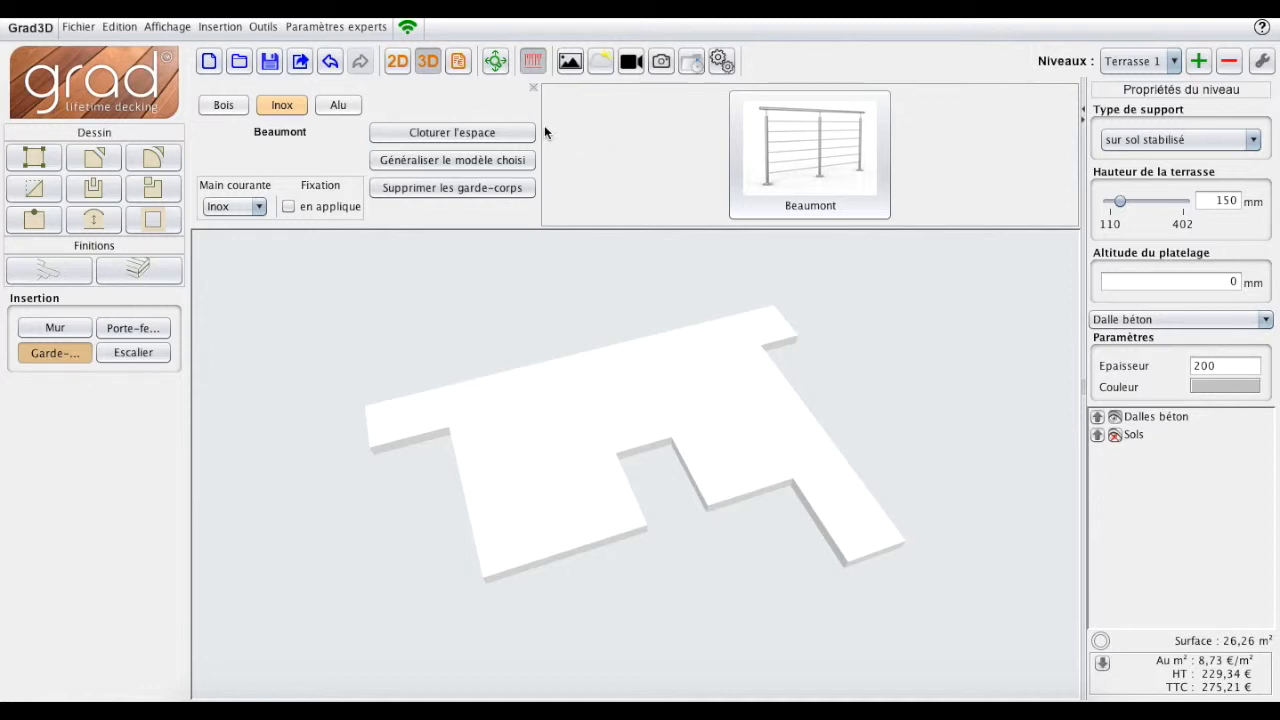
left_click(482, 131)
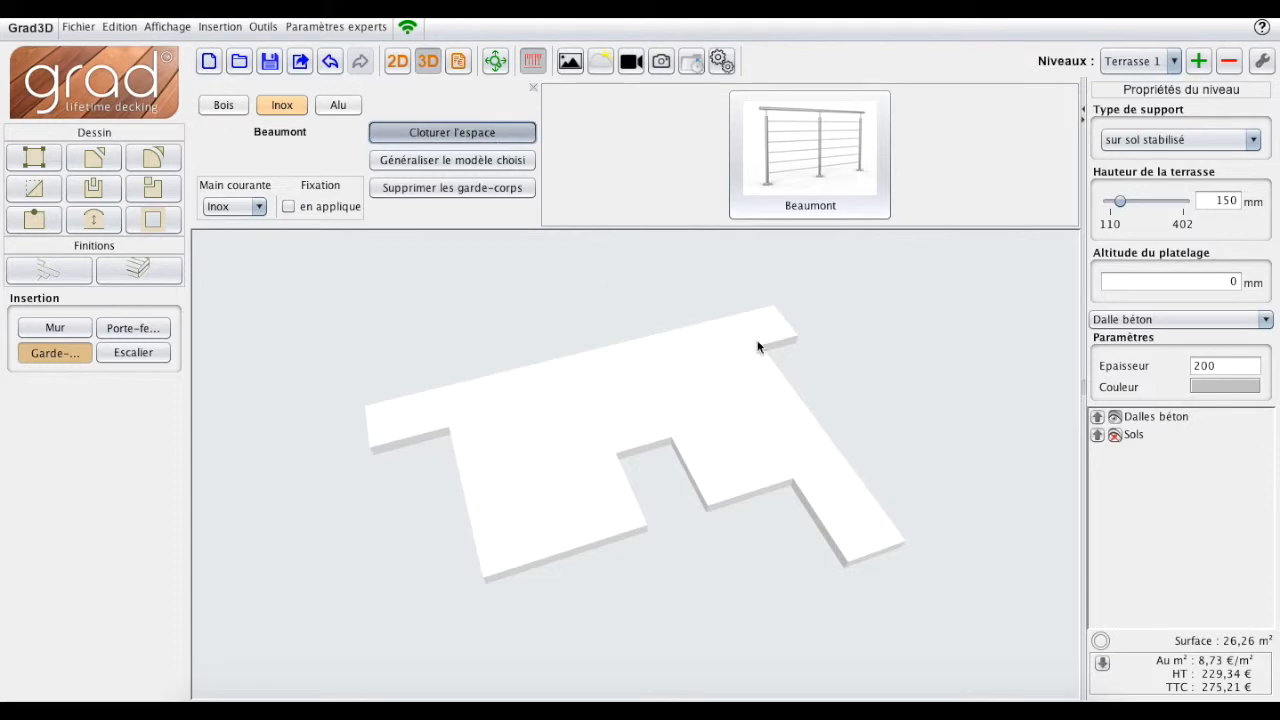
mouse_move(760, 525)
left_mouse_down()
mouse_move(725, 545)
mouse_move(588, 513)
mouse_move(460, 520)
mouse_move(834, 509)
mouse_move(857, 575)
mouse_move(750, 545)
left_mouse_up()
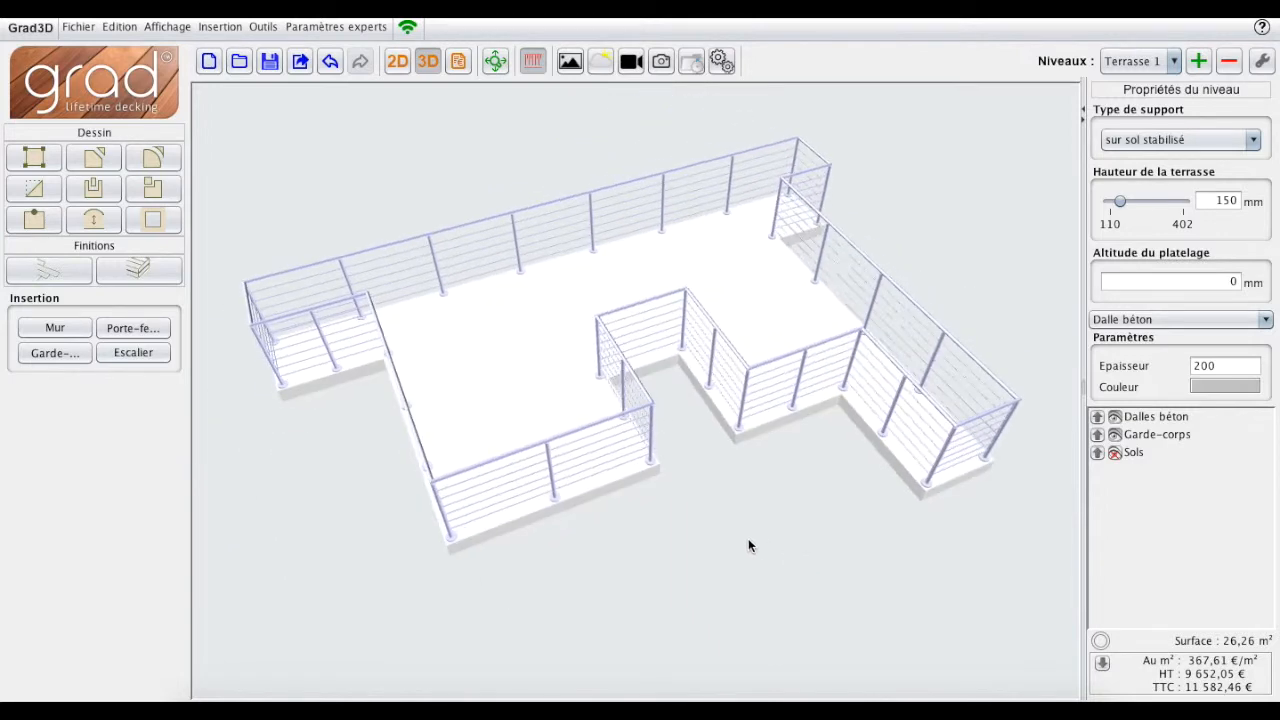
Choose the Inox Bellevue railing model and apply it to all the terrace's existing railings.
left_click_drag(973, 576, 1013, 547)
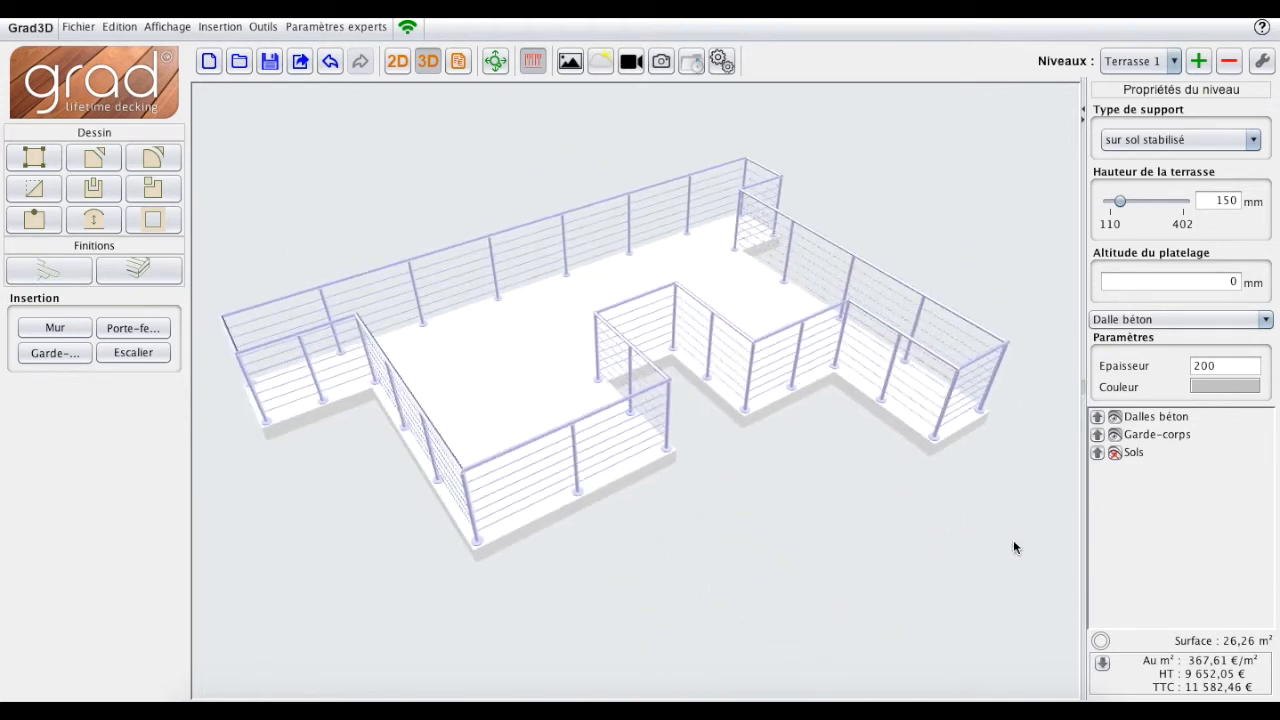
left_click_drag(799, 508, 811, 524)
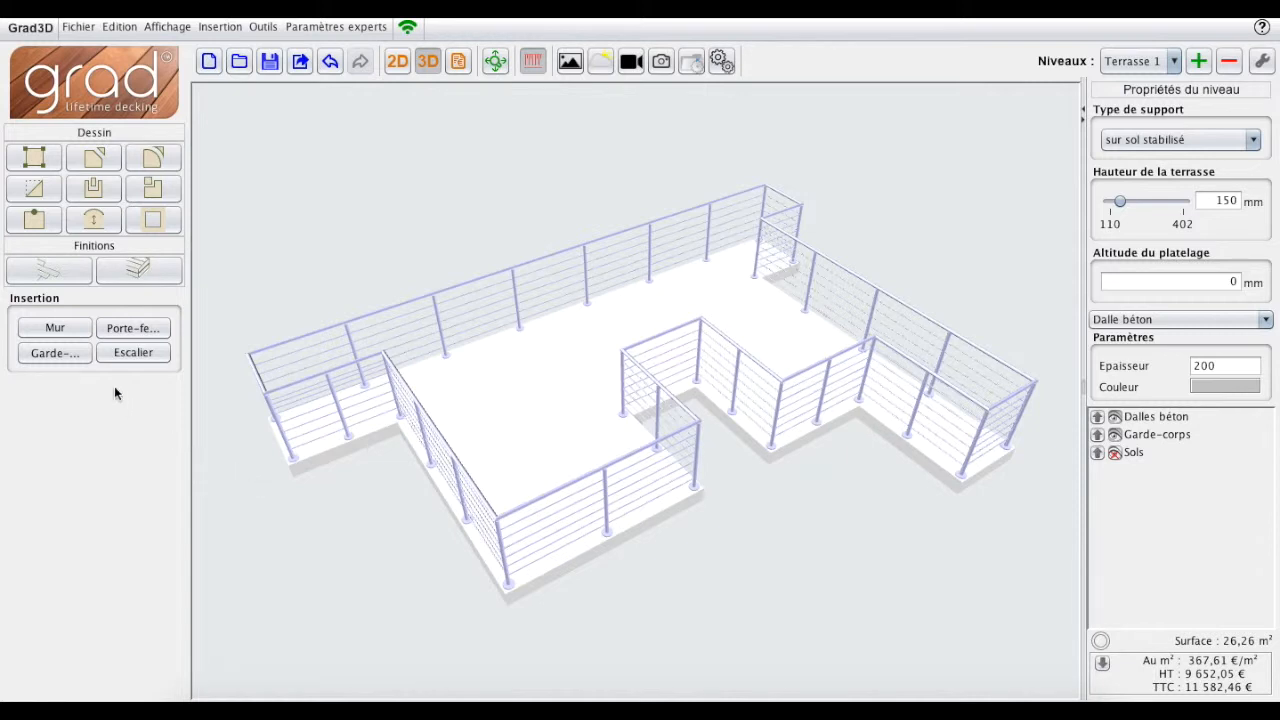
left_click(74, 352)
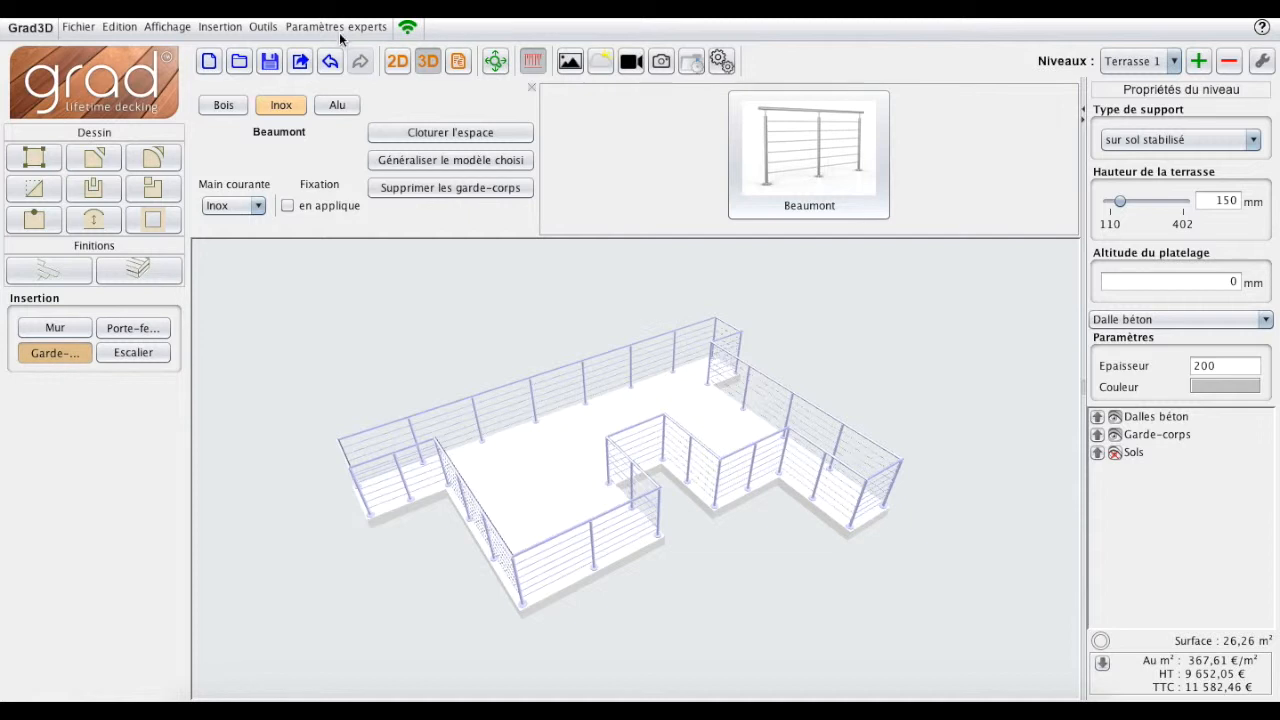
left_click(281, 104)
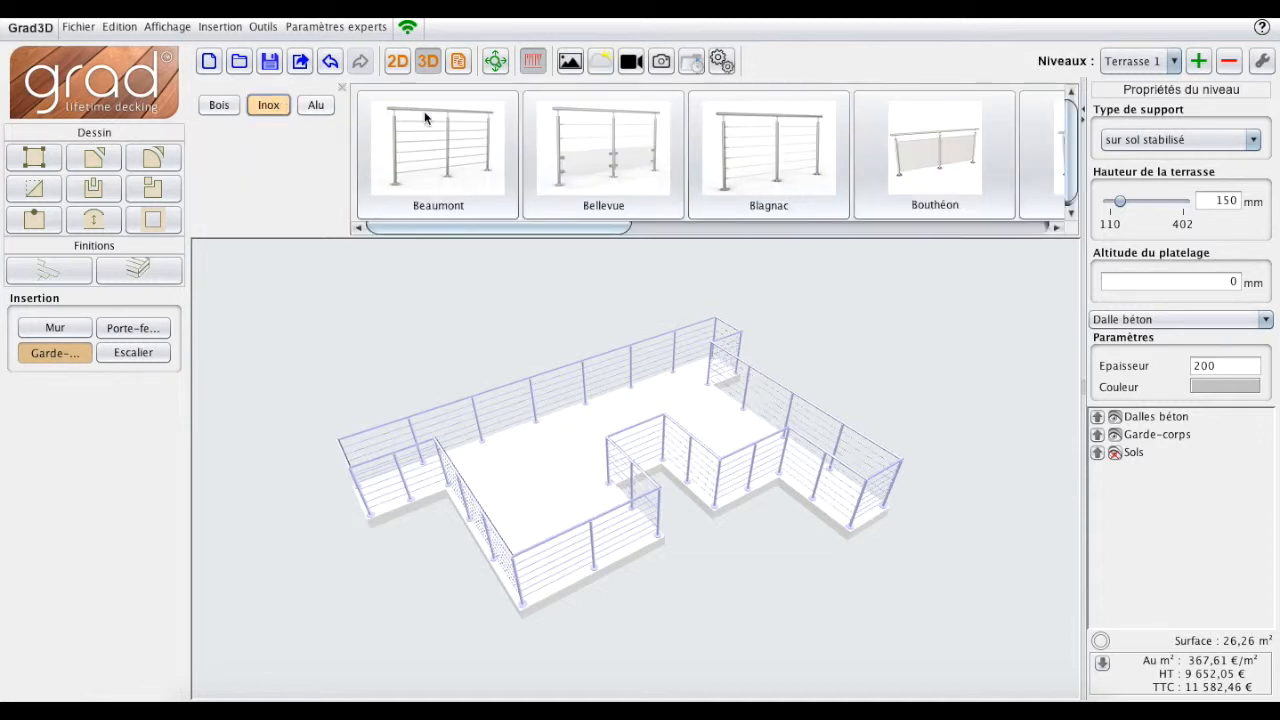
left_click(585, 133)
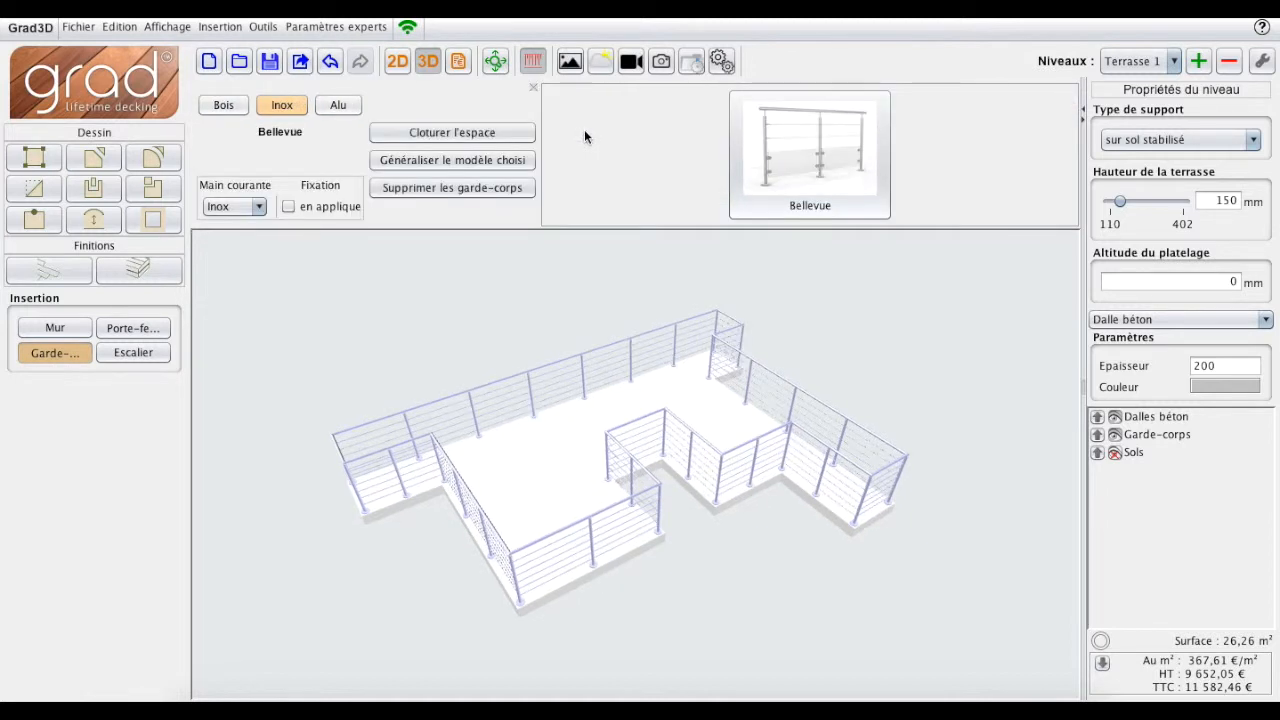
left_click(512, 161)
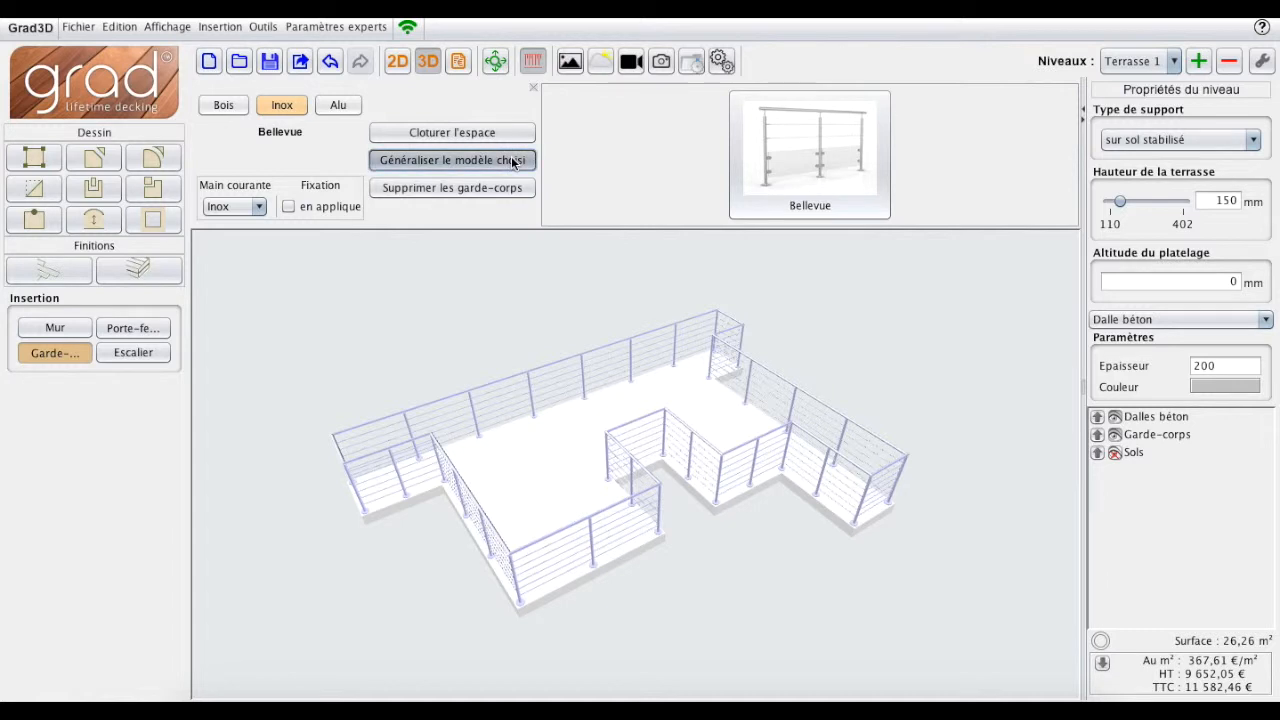
left_click(796, 566)
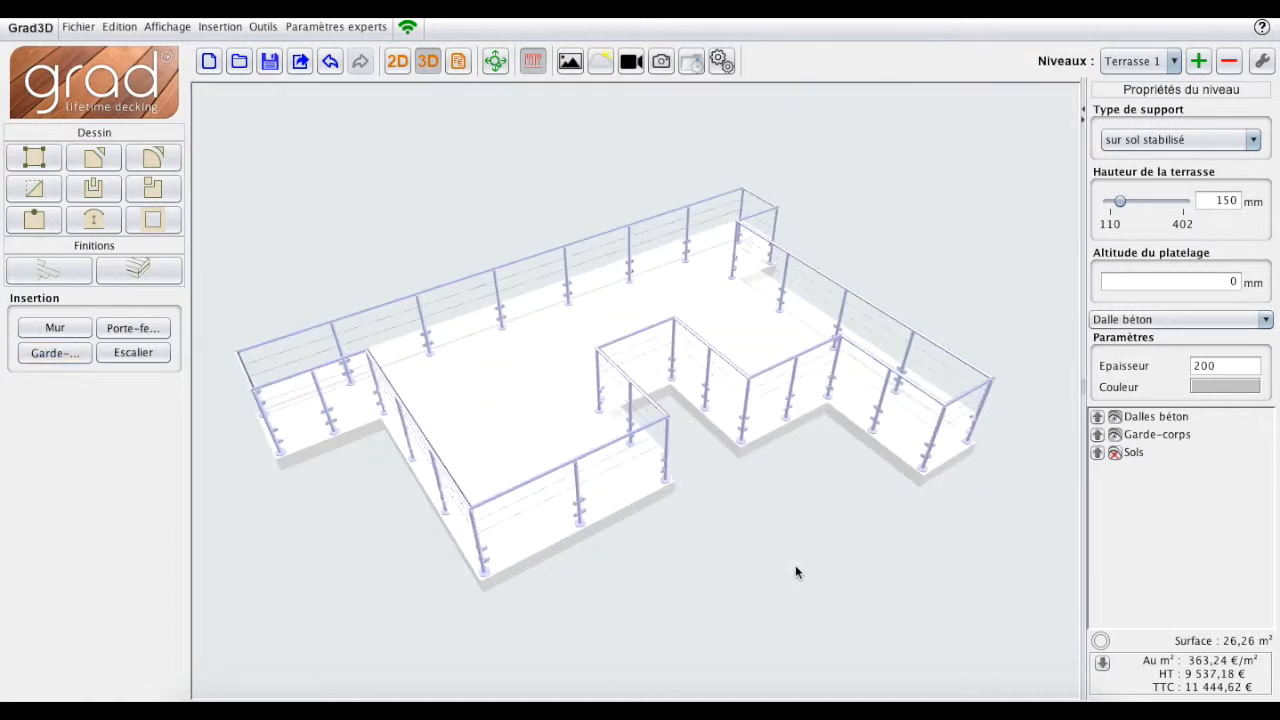
Remove the railing along the 2500 mm front edge and insert a wooden staircase with Bellevue railings there.
left_click(583, 502)
left_click(160, 353)
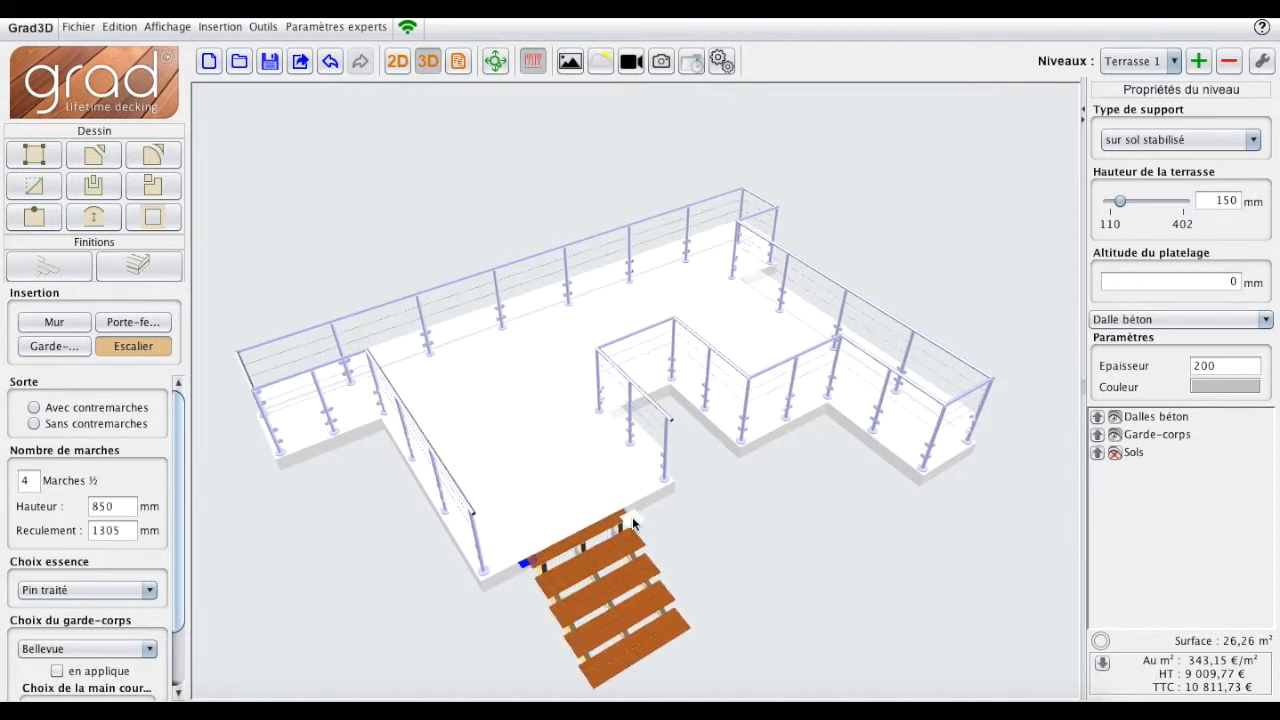
left_click_drag(637, 537, 700, 629)
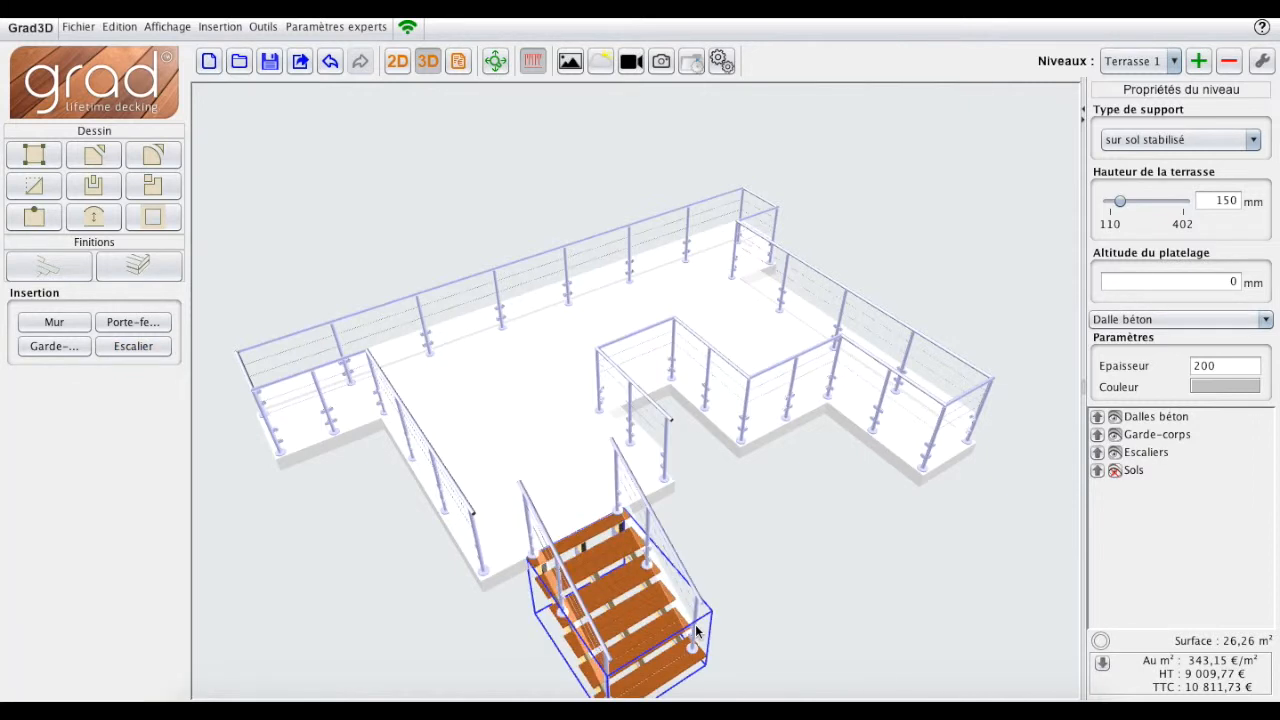
left_click_drag(777, 603, 568, 596)
left_click(475, 497)
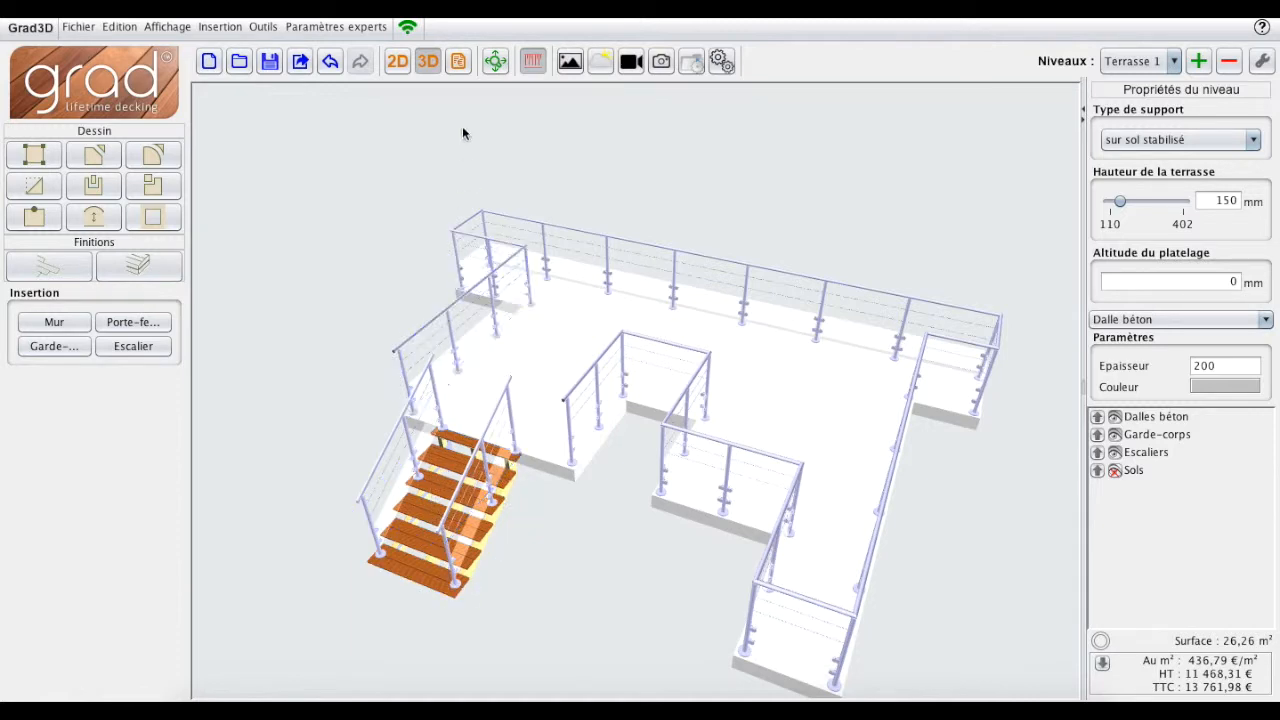
Open the project's quote and expand the component details of the first Garde-corps Inox item.
left_click(458, 62)
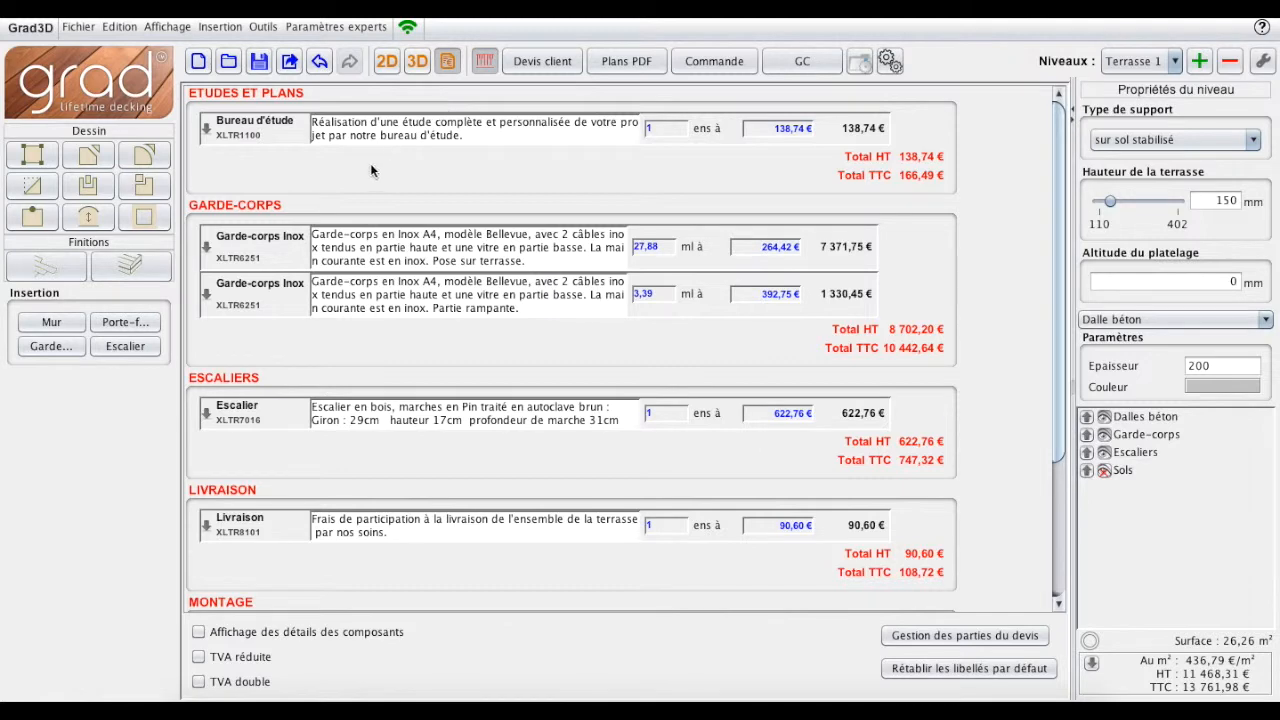
left_click(204, 247)
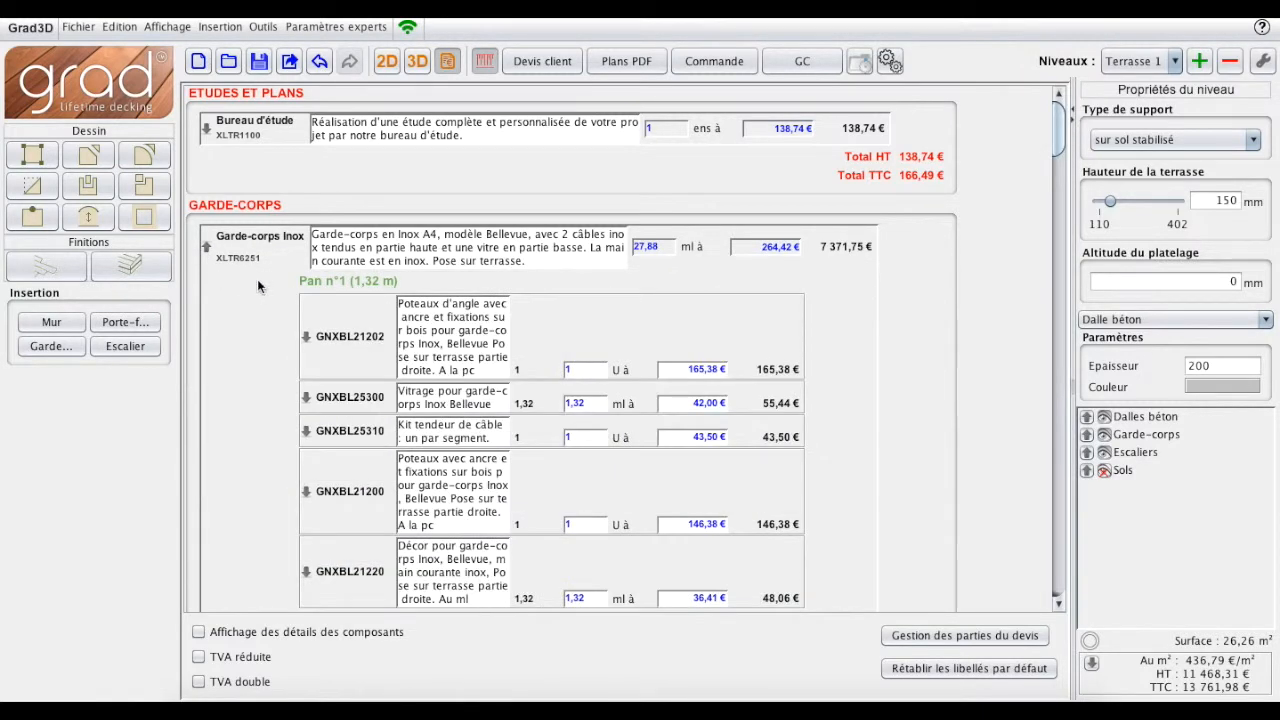